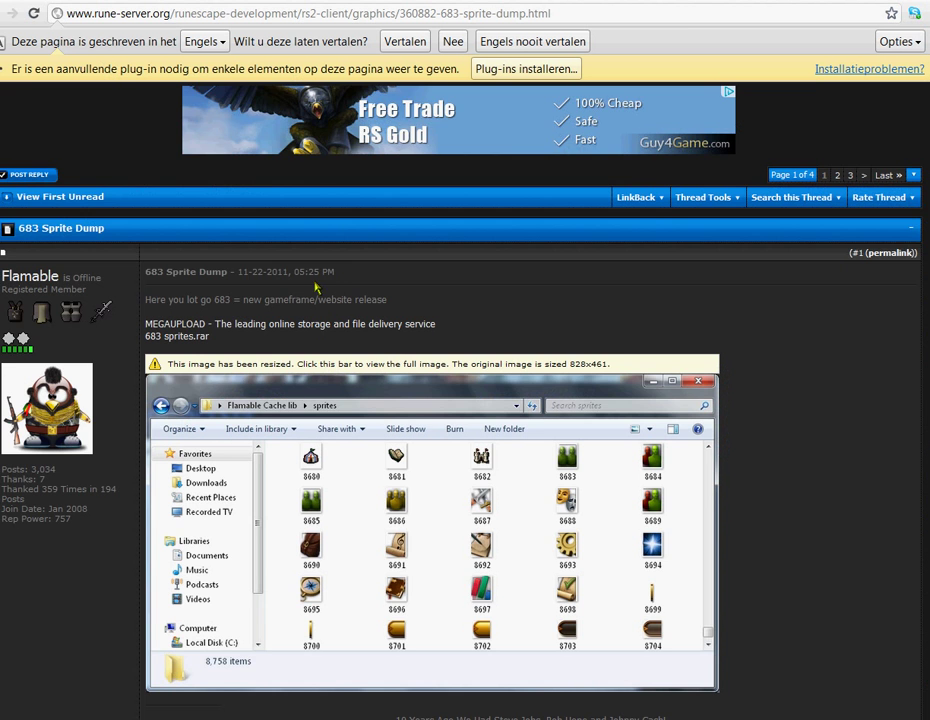
- Look over the 683 Sprite Dump forum post and its download links, and switch to Photoshop
scroll(262, 224, down, 4)
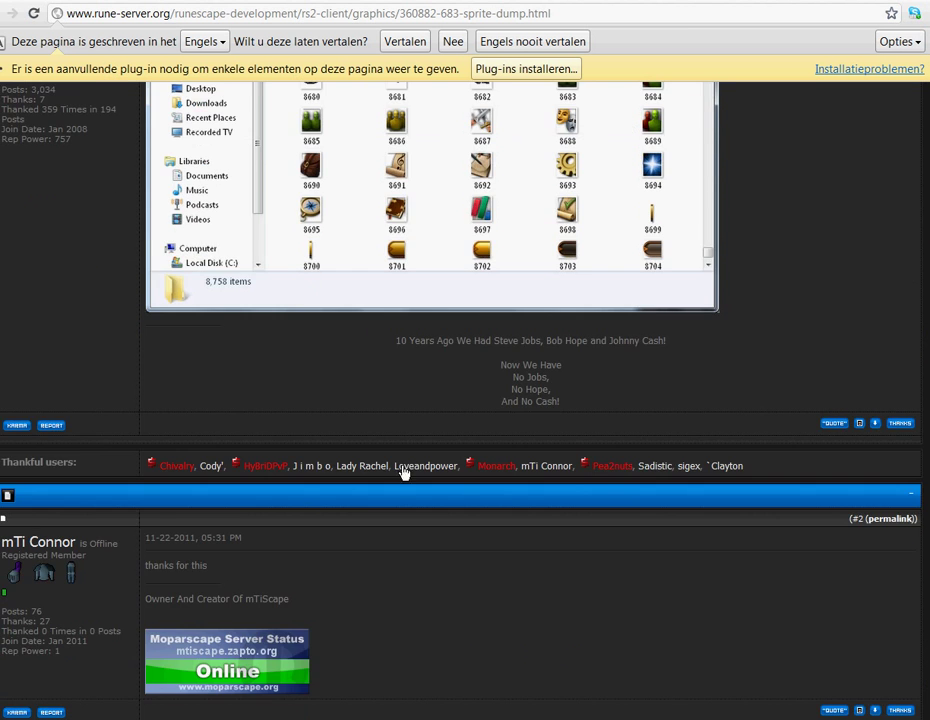
middle_click(361, 595)
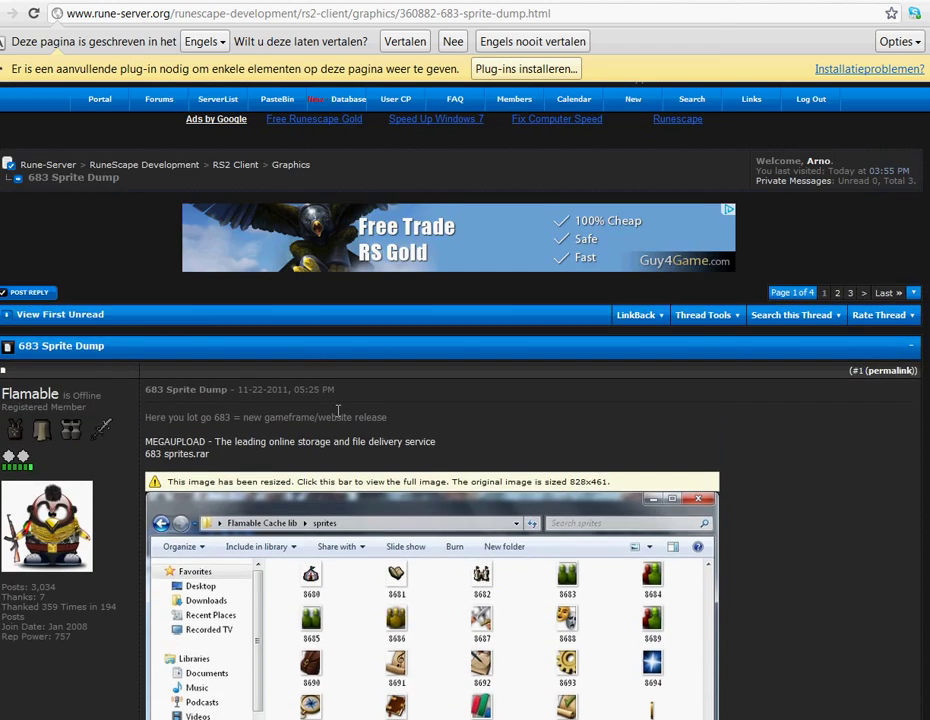
drag(339, 431, 340, 461)
click(340, 462)
key(alt+Tab)
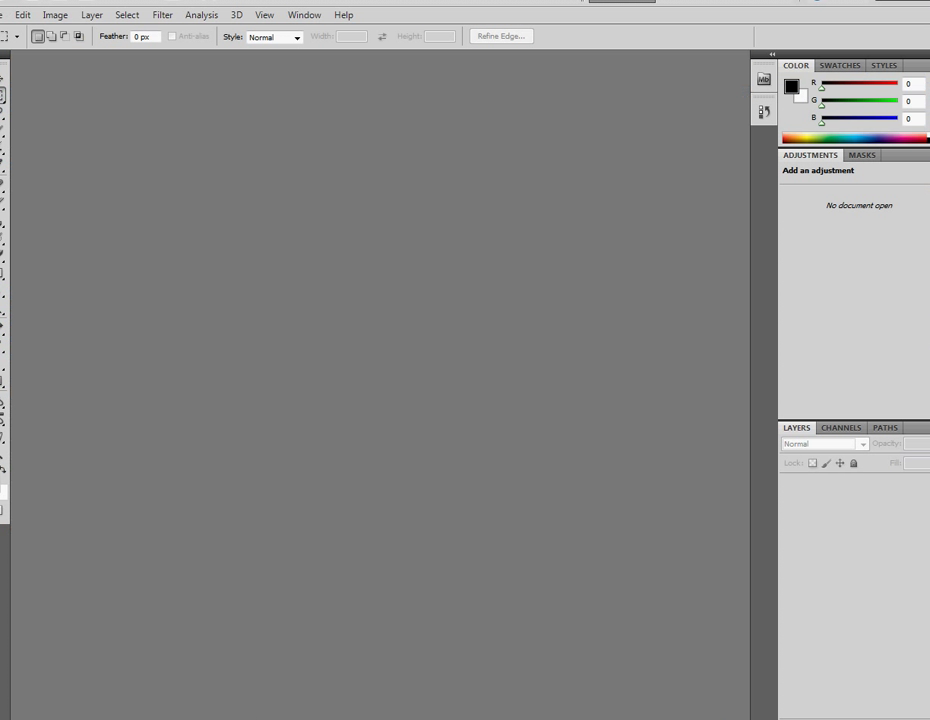
click(2, 14)
click(424, 124)
click(2, 14)
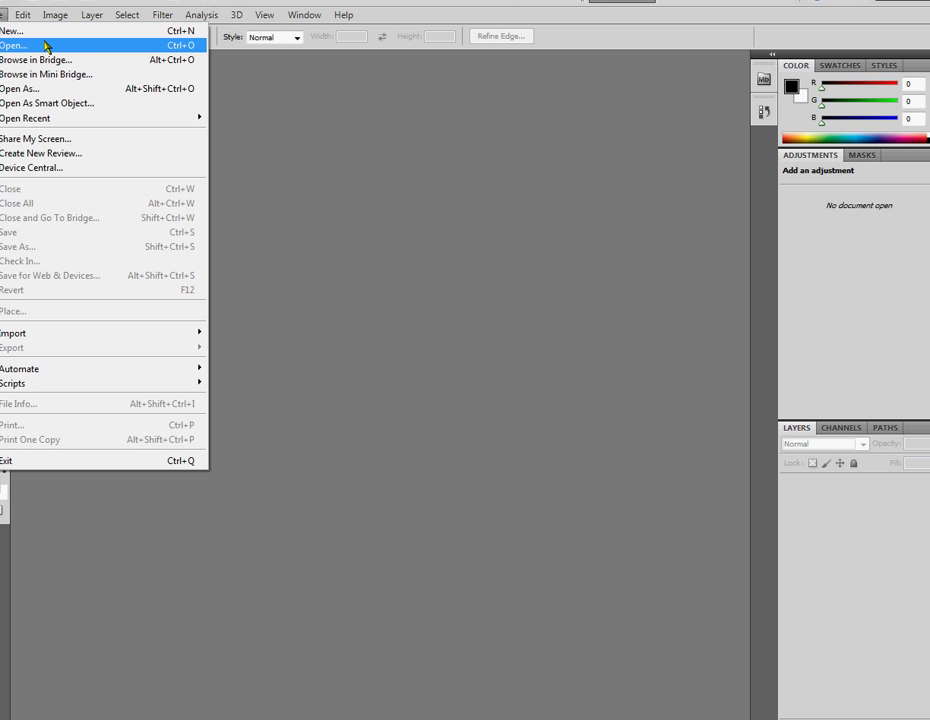
click(98, 46)
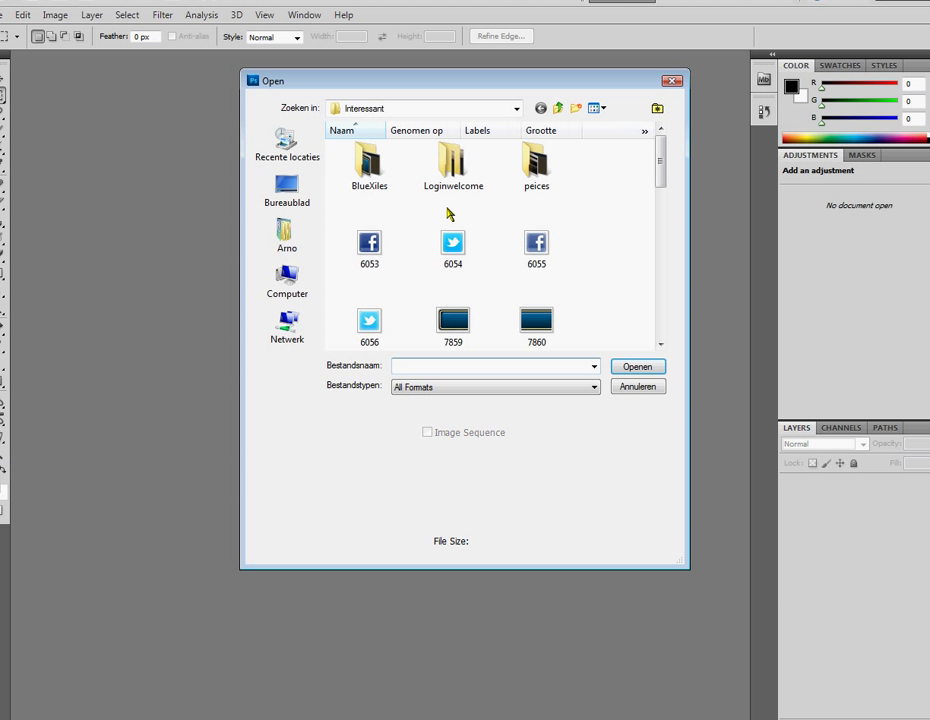
click(670, 82)
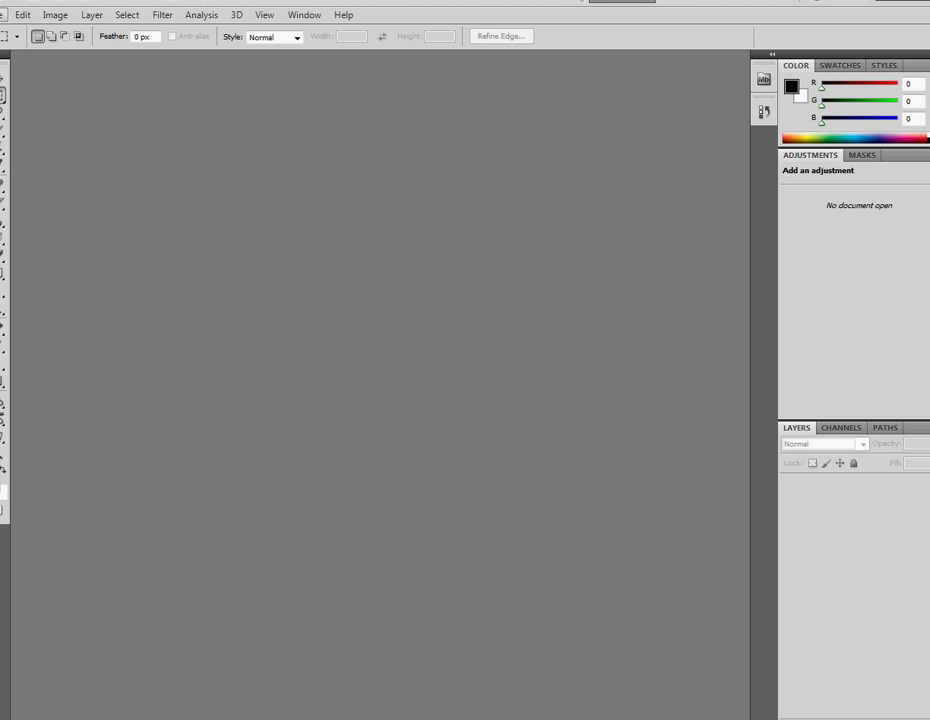
- Create a new RGB document 507 pixels wide and 268 pixels high with transparent background contents
key(alt+f)
key(Return)
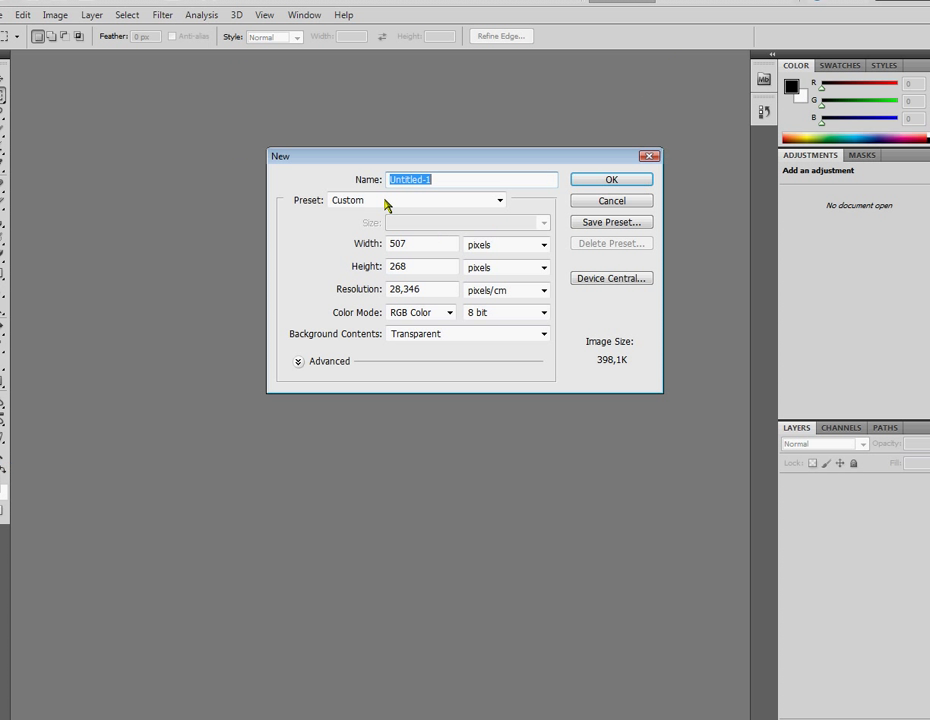
key(Tab)
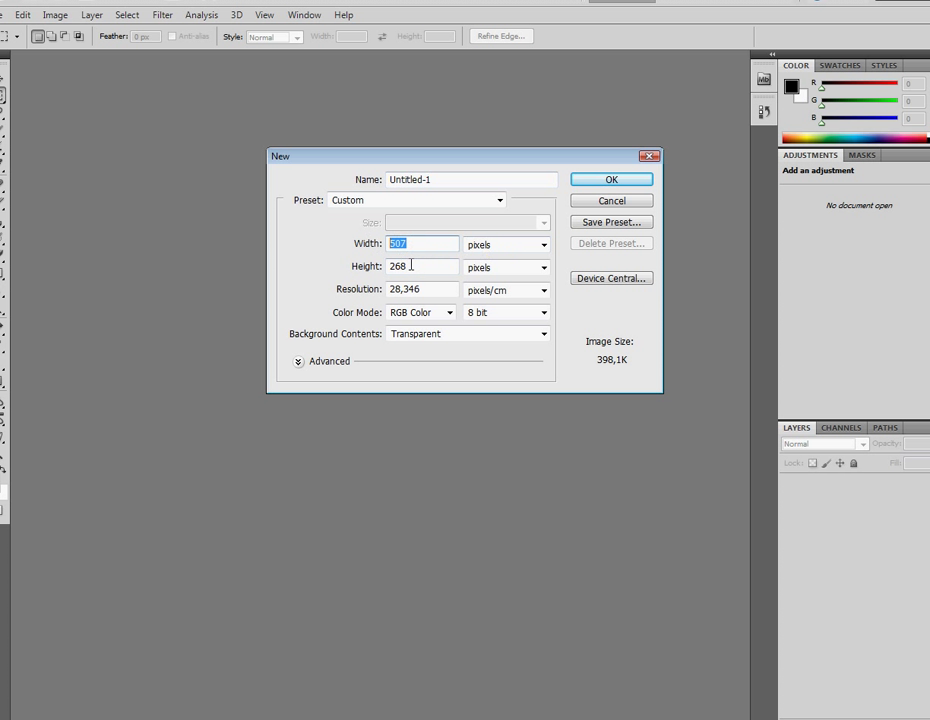
drag(416, 264, 378, 247)
click(451, 247)
click(422, 247)
double_click(422, 247)
click(422, 247)
click(544, 245)
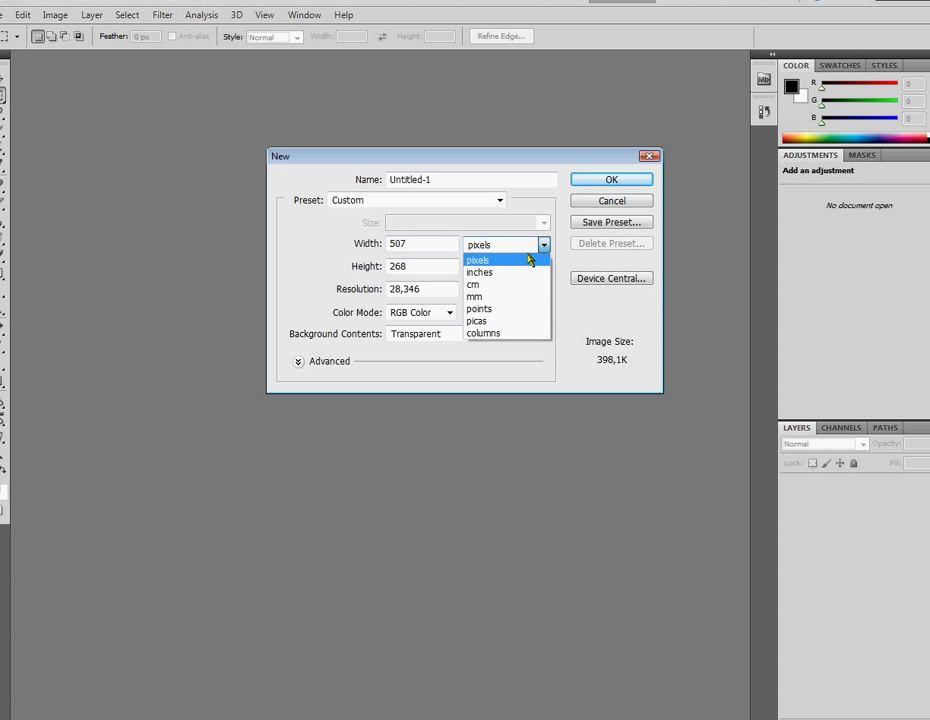
click(523, 258)
click(422, 244)
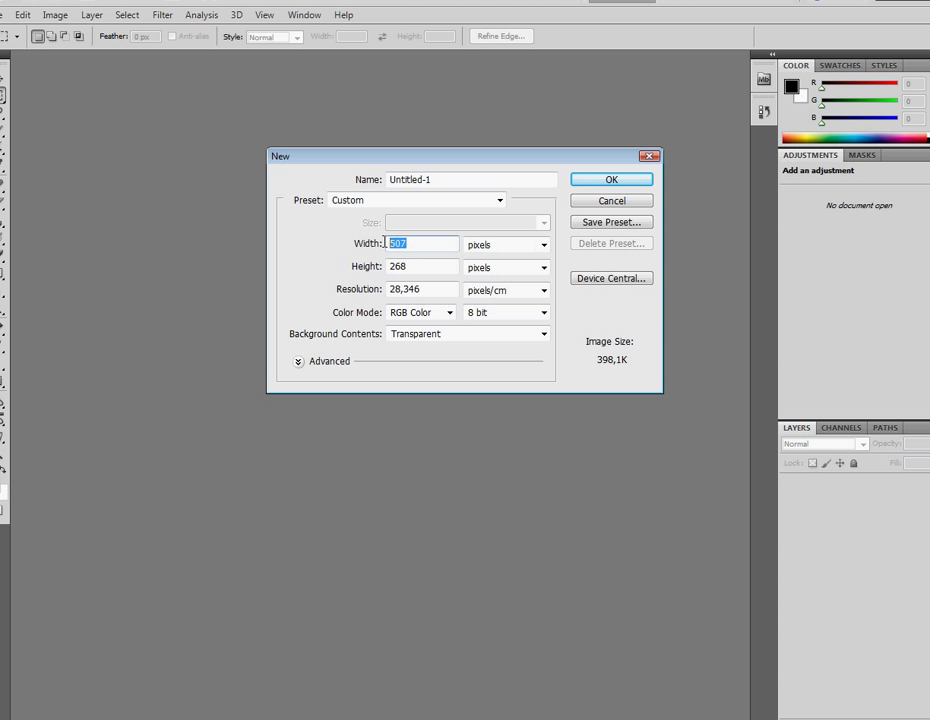
drag(395, 242, 428, 242)
click(590, 183)
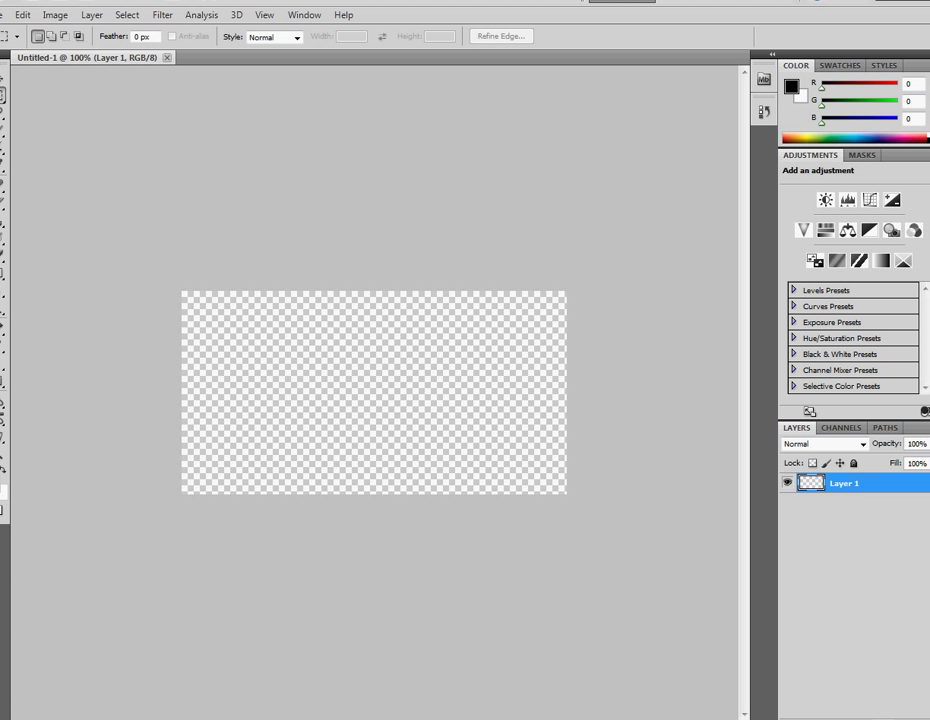
key(ctrl+g)
right_click(855, 490)
click(783, 536)
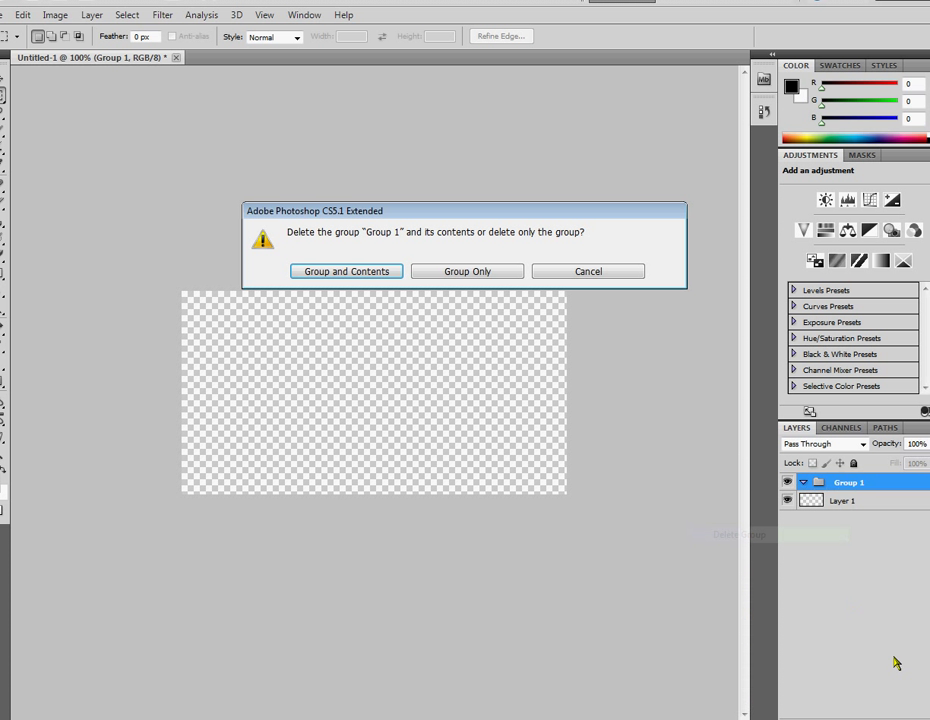
click(374, 272)
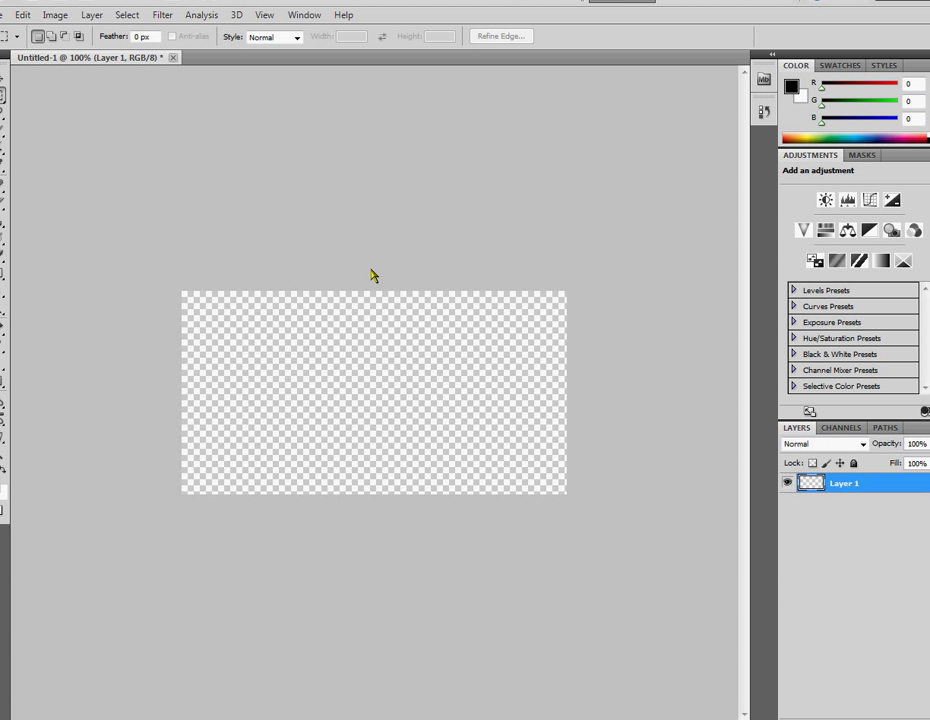
- Add a new empty layer above Layer 1
click(788, 592)
key(ctrl+shift+alt+n)
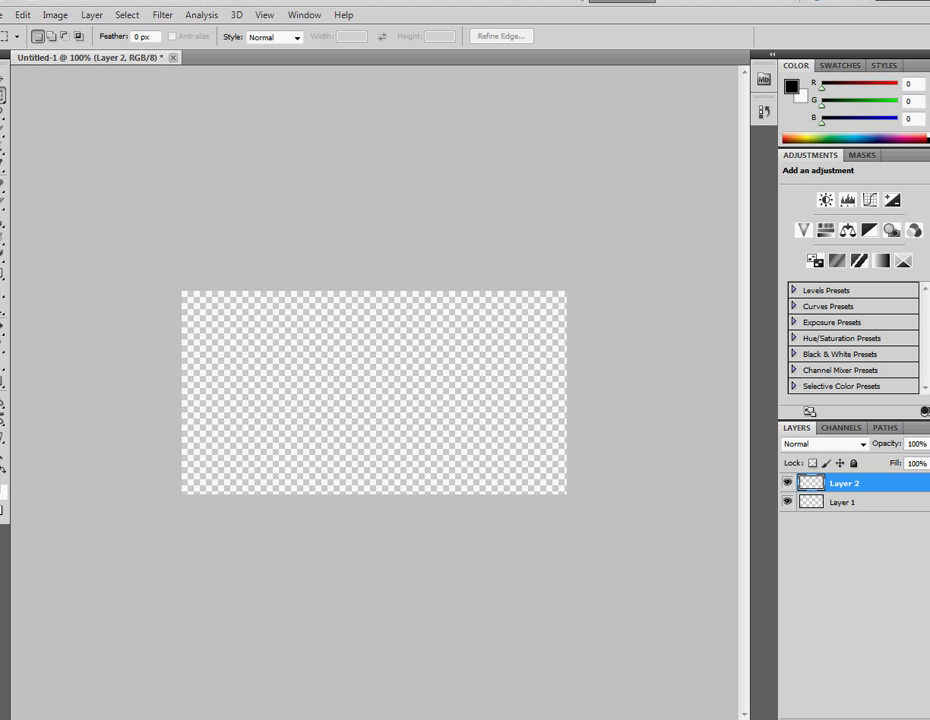
- Examine the sprites in the peices folder and the MEGAUPLOAD and 683 sprites.rar links in the 683 Sprite Dump post
key(alt+Tab)
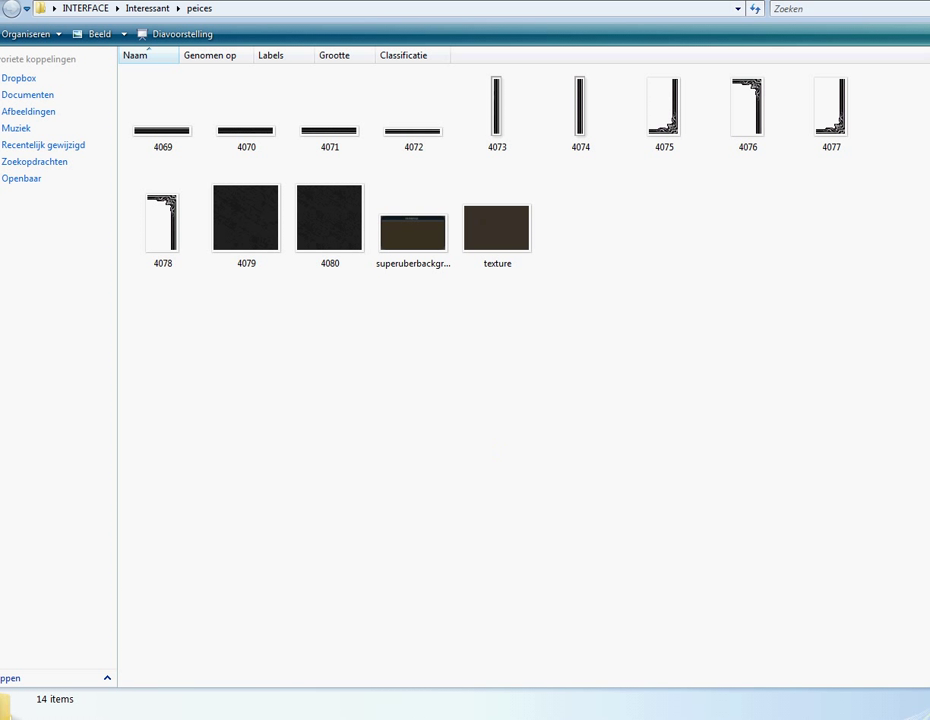
double_click(492, 68)
drag(492, 68, 752, 195)
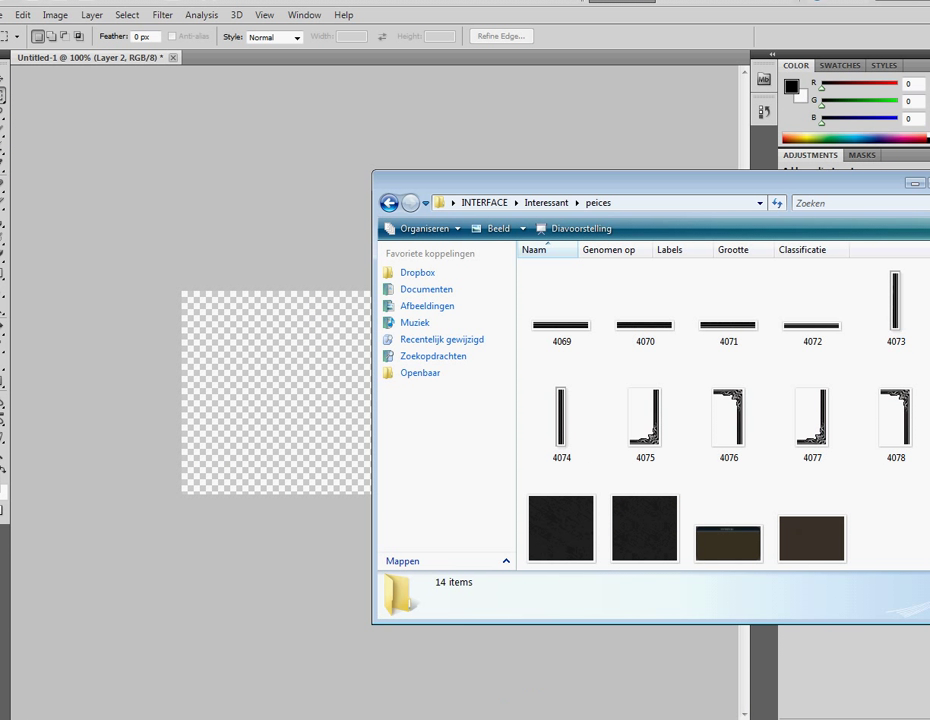
drag(540, 715, 401, 291)
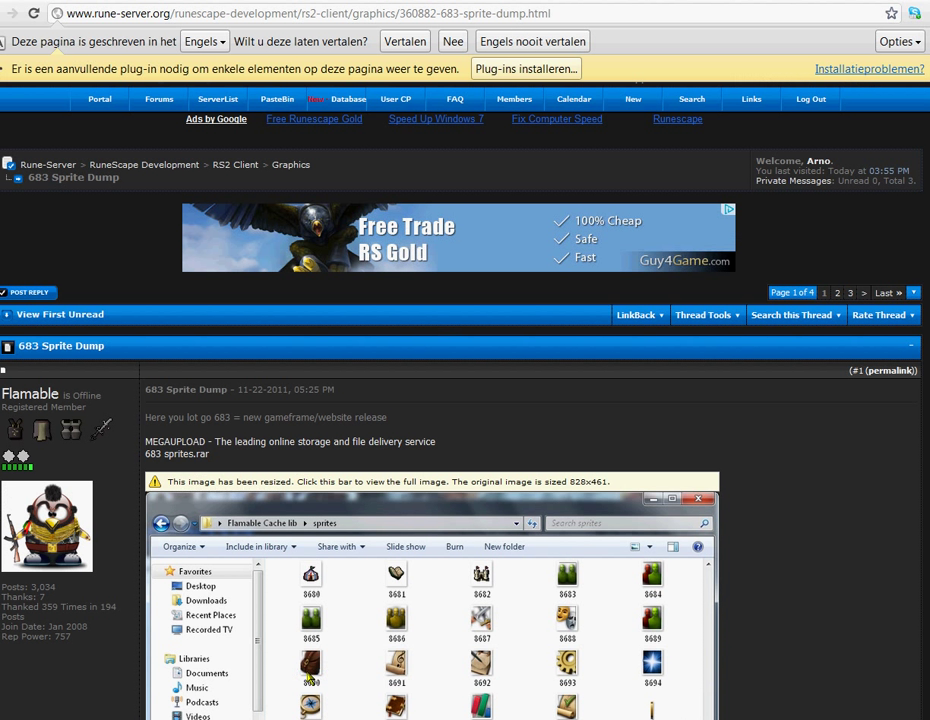
scroll(265, 540, down, 4)
scroll(246, 461, up, 2)
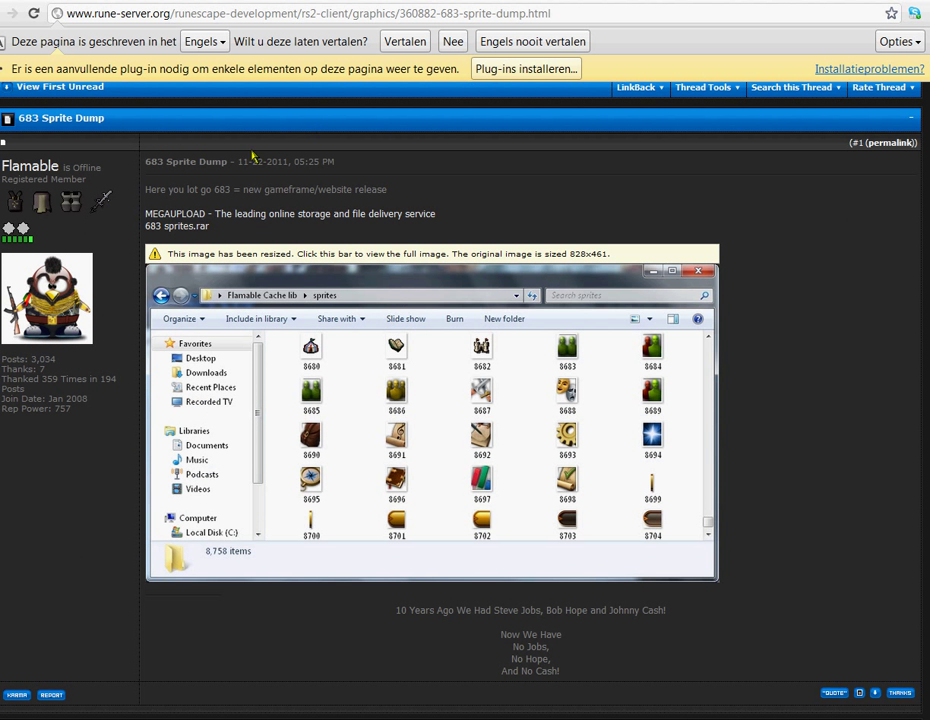
drag(252, 178, 255, 228)
drag(372, 232, 245, 224)
click(282, 234)
click(147, 189)
click(235, 235)
click(143, 189)
click(248, 231)
click(145, 190)
click(249, 233)
click(145, 190)
click(247, 236)
- Place corner sprite 4077 from the peices folder into the Photoshop document and move it to the canvas's lower-right corner
key(alt+Tab)
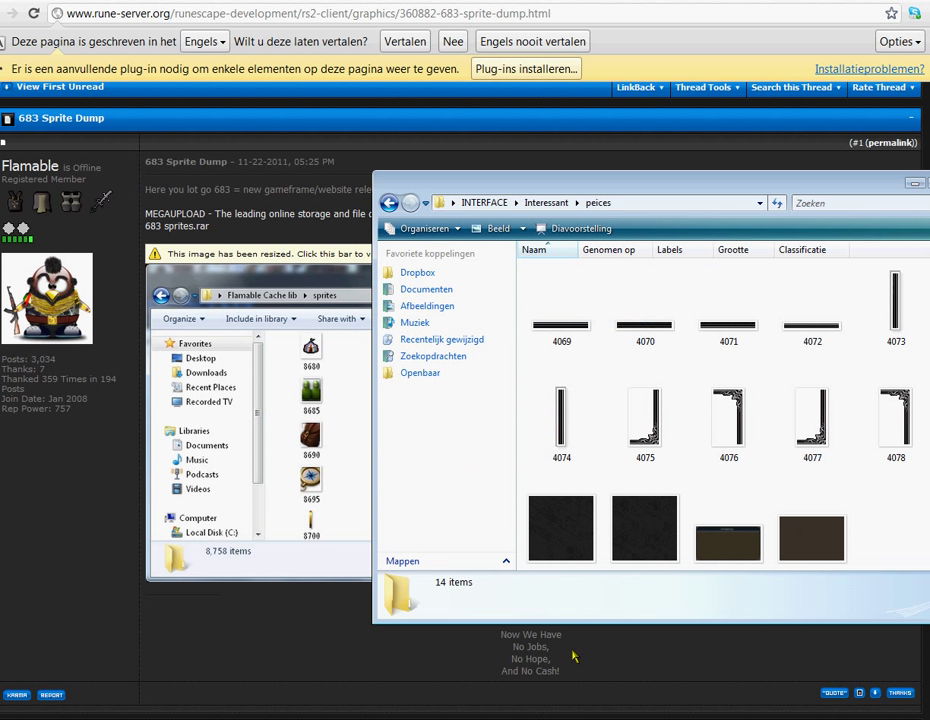
drag(783, 187, 490, 187)
double_click(490, 187)
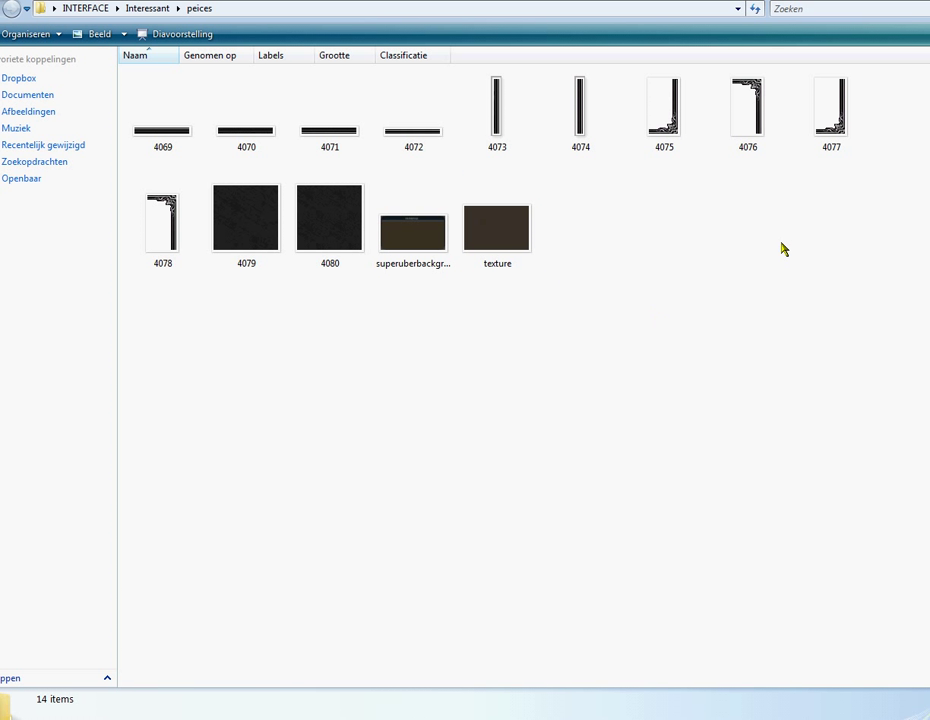
click(831, 112)
drag(831, 112, 467, 374)
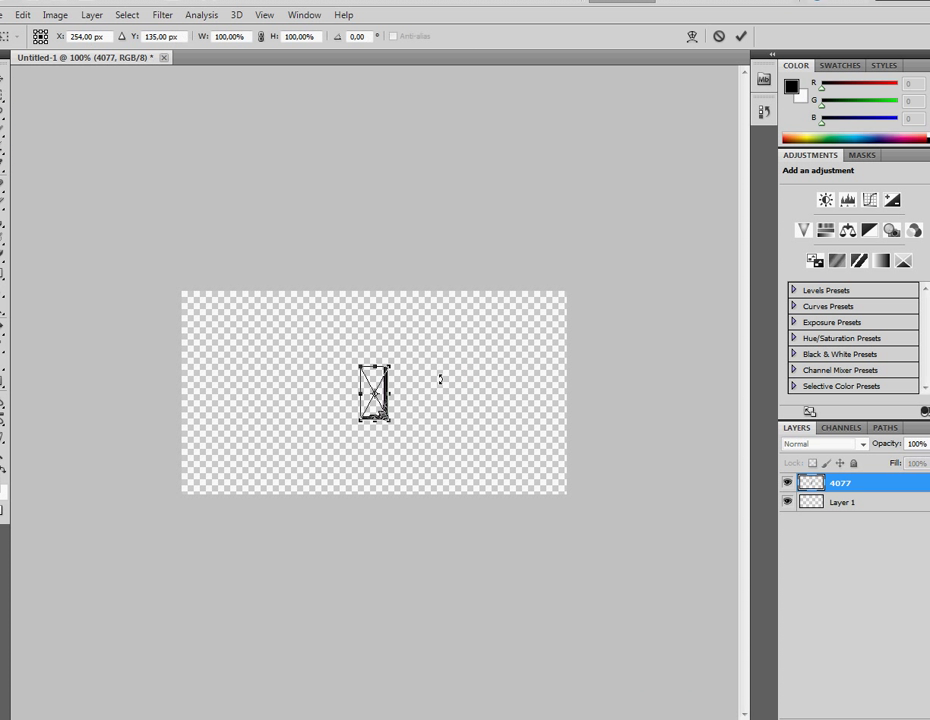
right_click(390, 392)
right_click(391, 398)
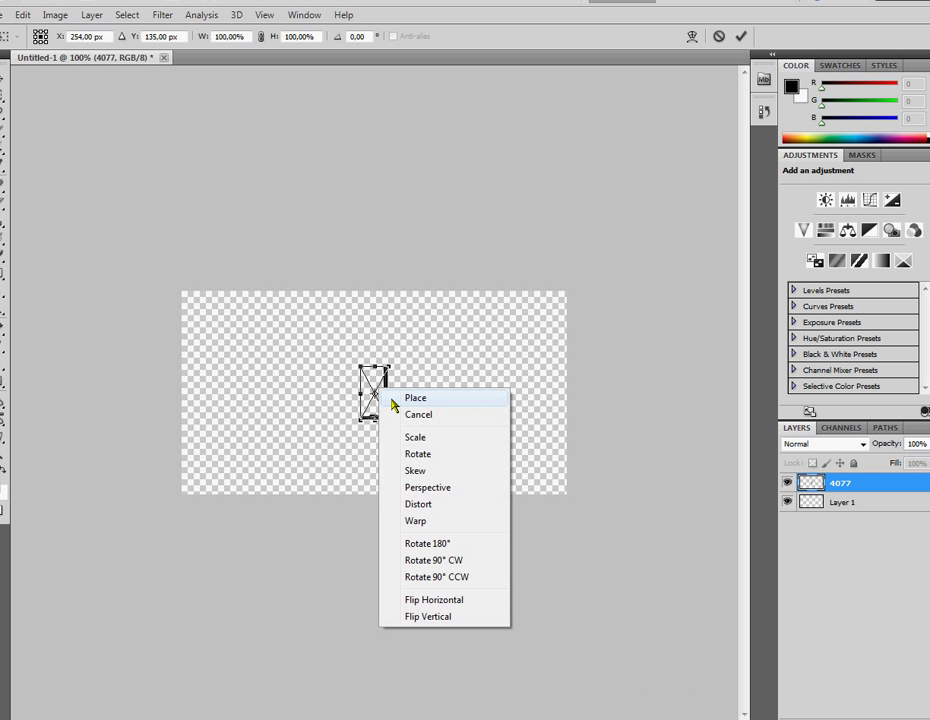
click(370, 395)
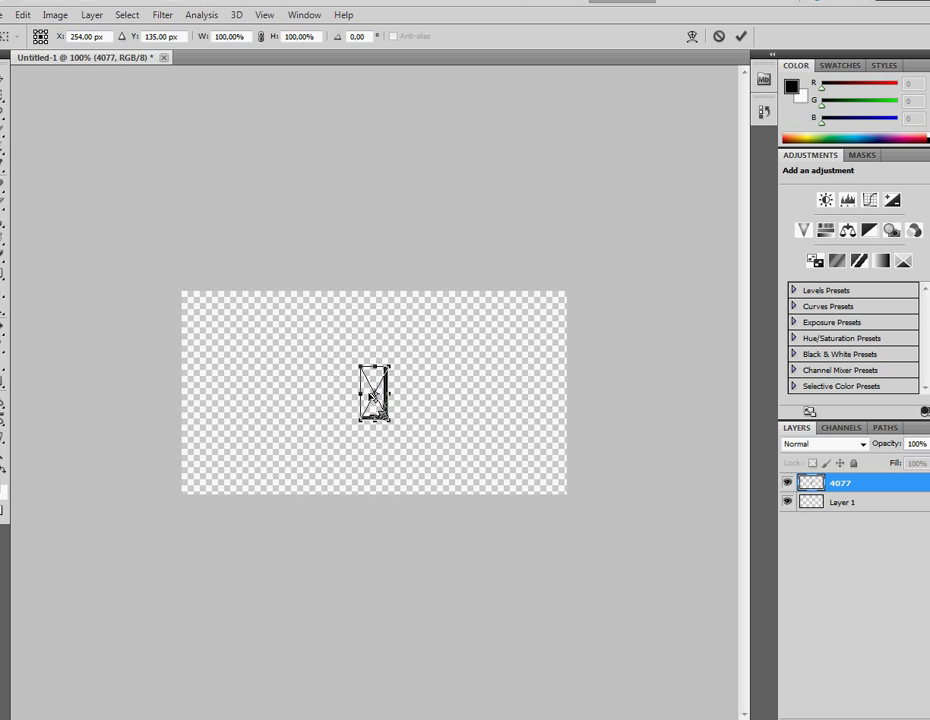
right_click(377, 394)
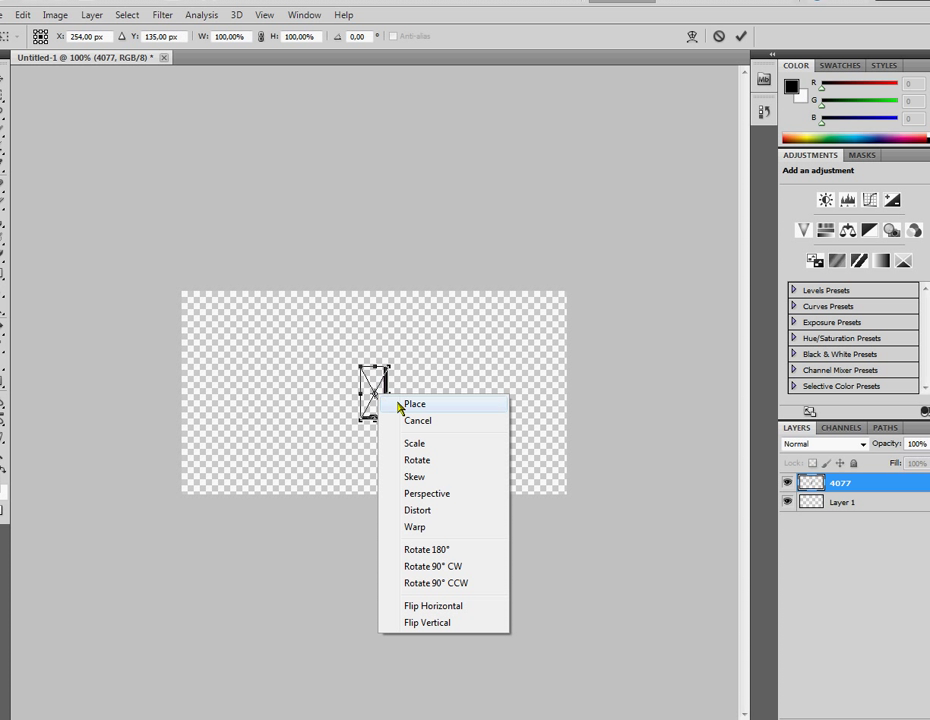
click(402, 406)
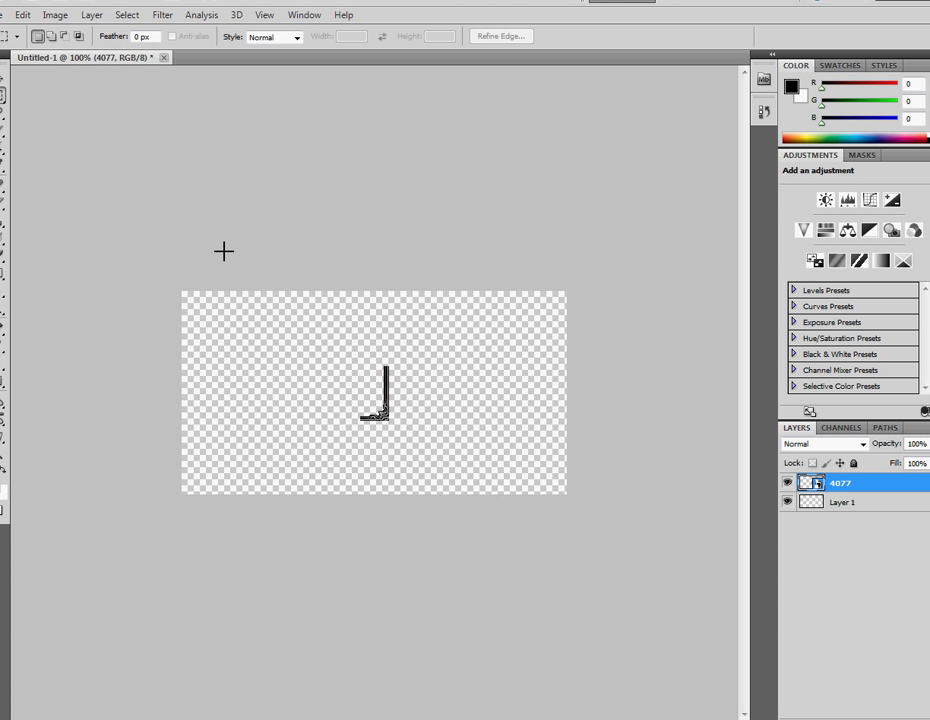
click(5, 78)
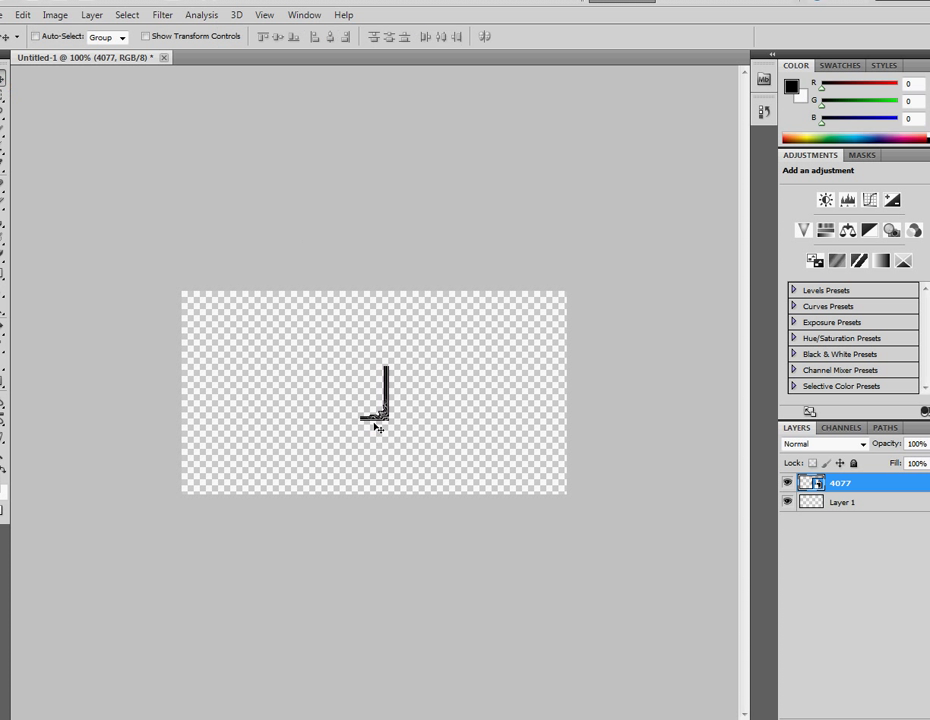
drag(386, 411, 562, 482)
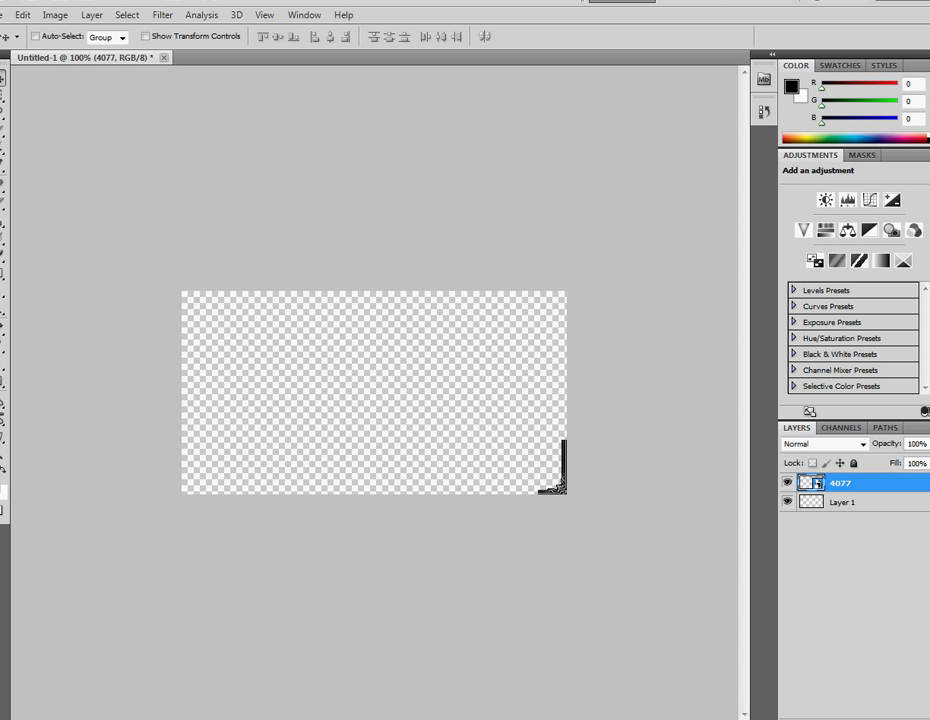
- Place a second copy of sprite 4077, rotated 180°, and fit it into the canvas's upper-left corner
key(alt+Tab)
key(alt+Tab)
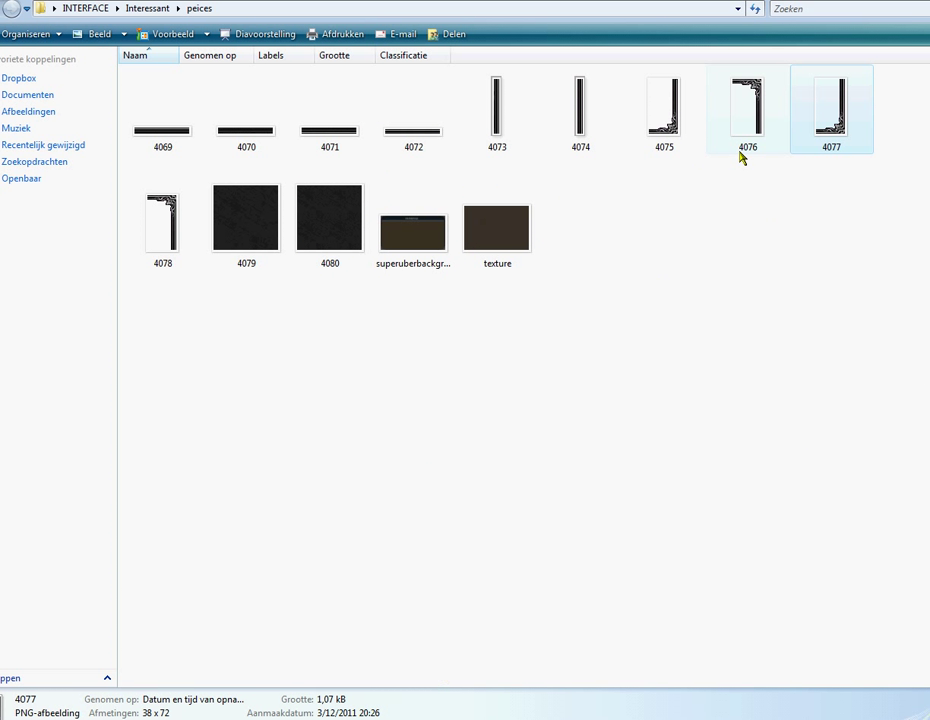
drag(805, 137, 394, 369)
drag(352, 36, 382, 45)
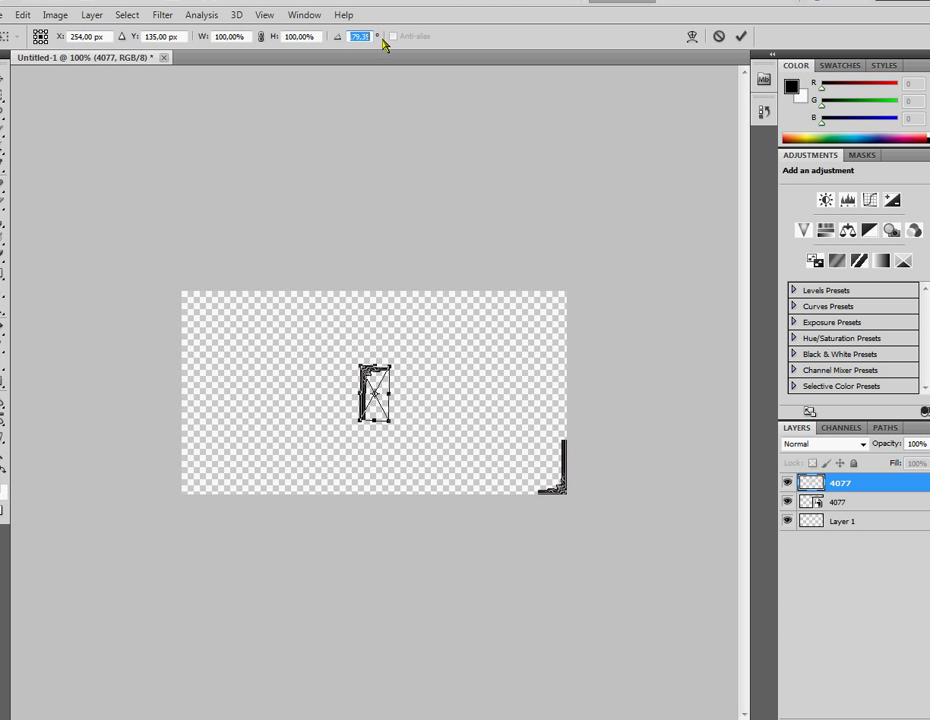
text(180)
right_click(376, 385)
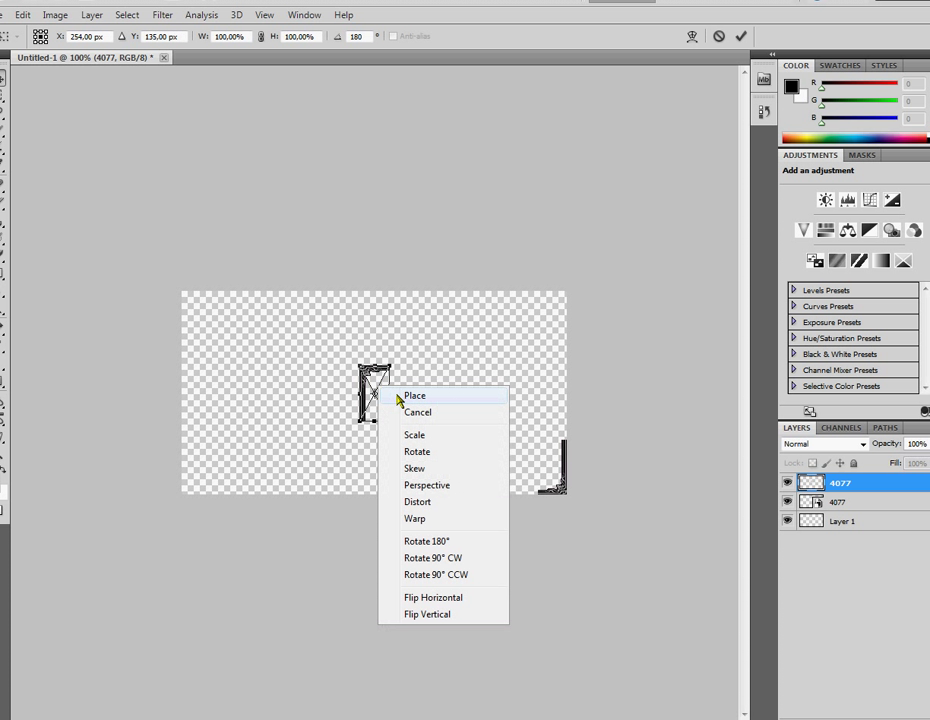
click(390, 393)
drag(368, 385, 190, 311)
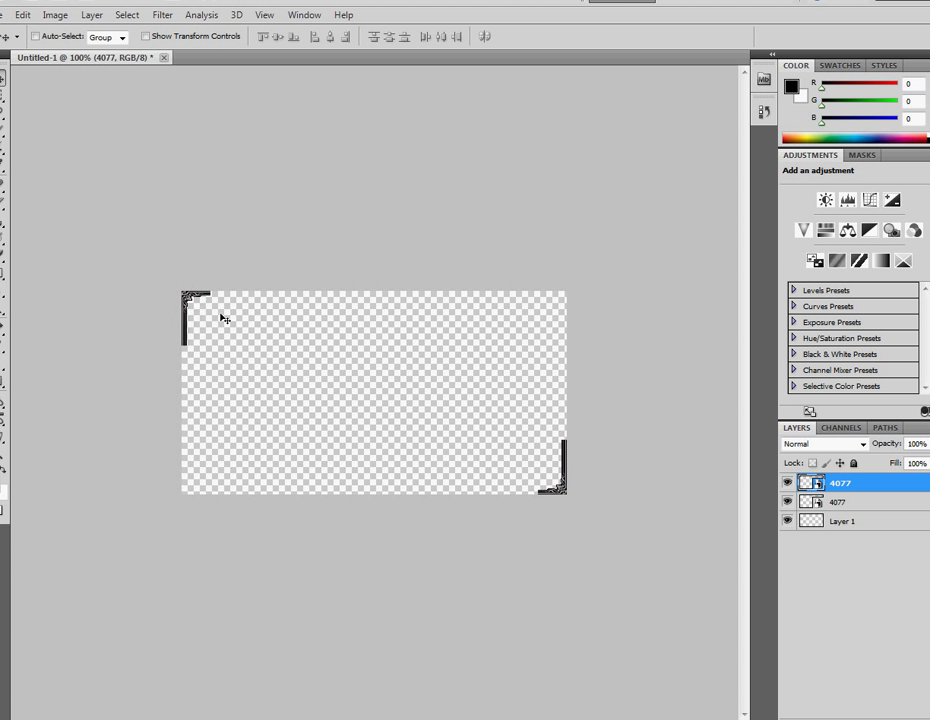
- Place corner sprite 4076 from the peices folder in the canvas's upper-right corner
key(alt+Tab)
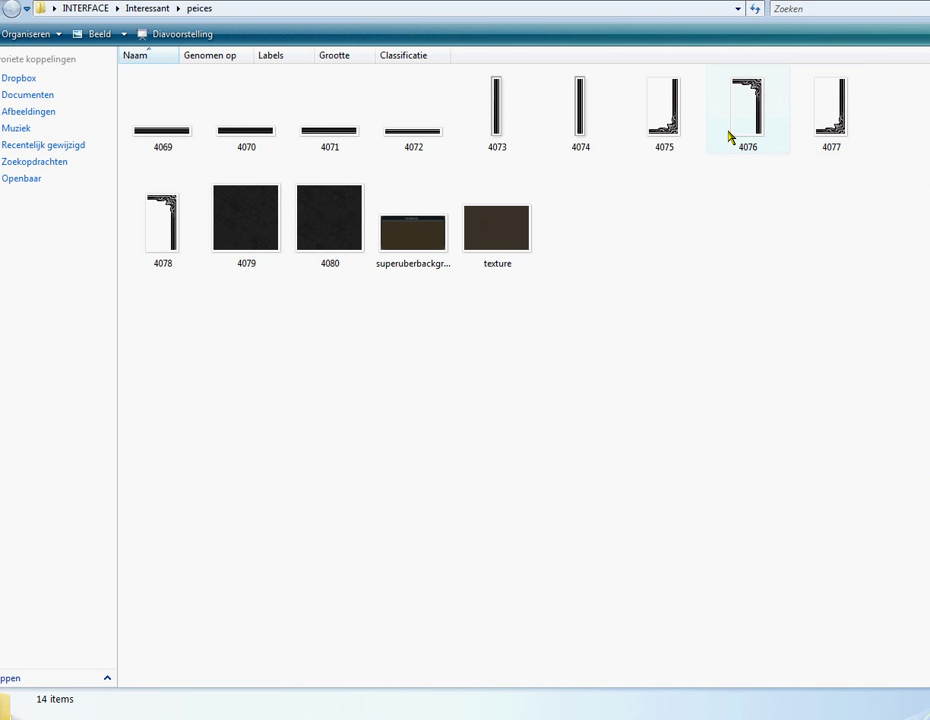
click(731, 139)
drag(660, 708, 558, 312)
right_click(375, 392)
click(413, 397)
- Place a second copy of sprite 4076, rotated 180°, and move it to the canvas's lower-left corner
key(alt+Tab)
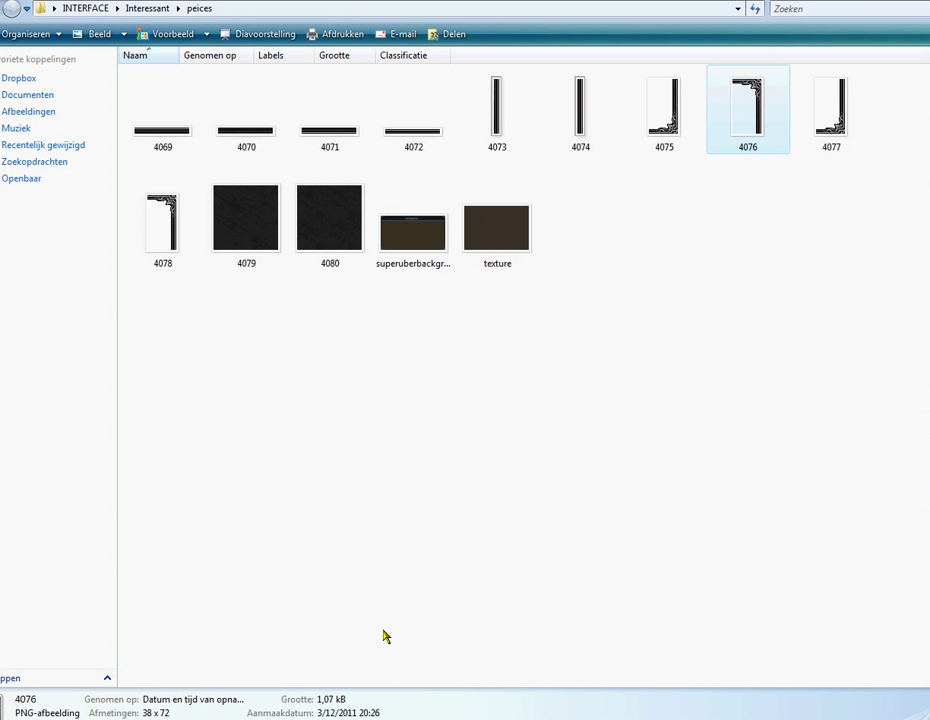
drag(747, 100, 393, 425)
right_click(378, 394)
click(352, 369)
click(355, 35)
text(180)
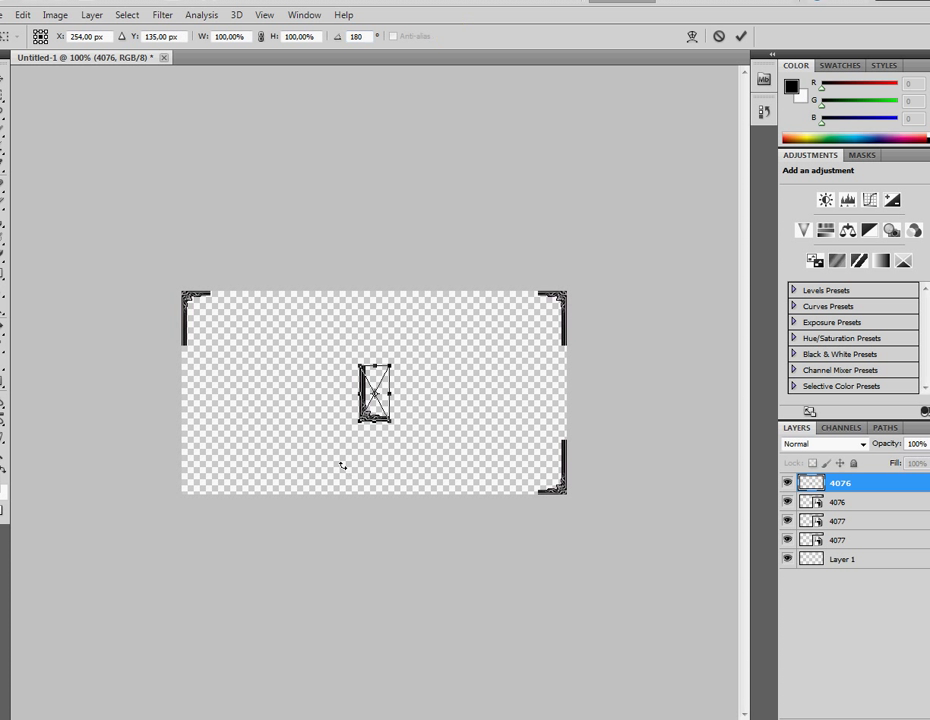
right_click(366, 348)
click(378, 356)
drag(365, 410, 191, 478)
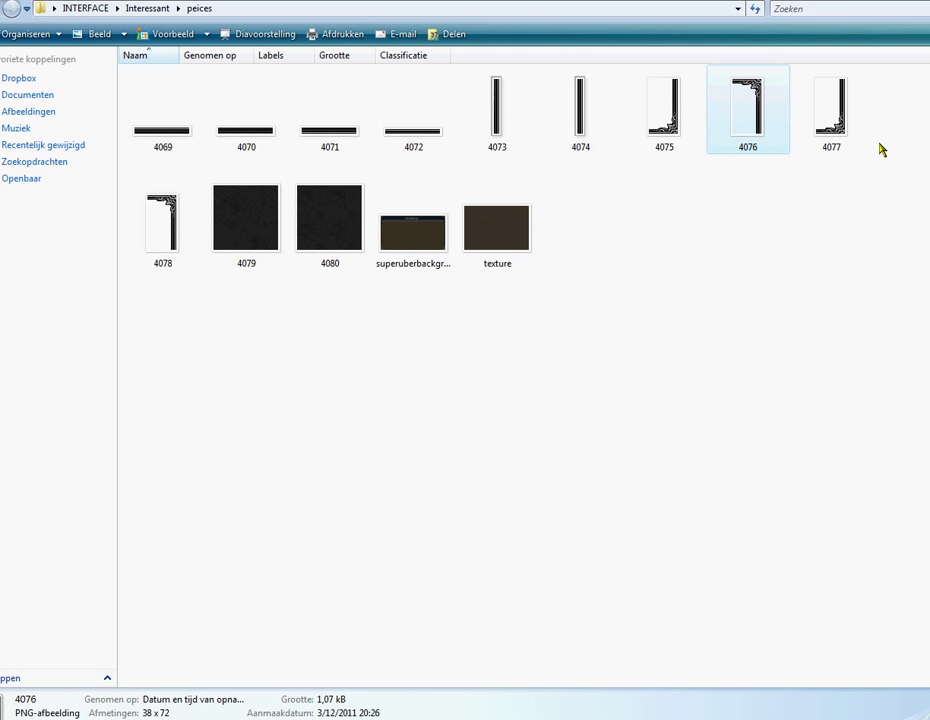
click(650, 257)
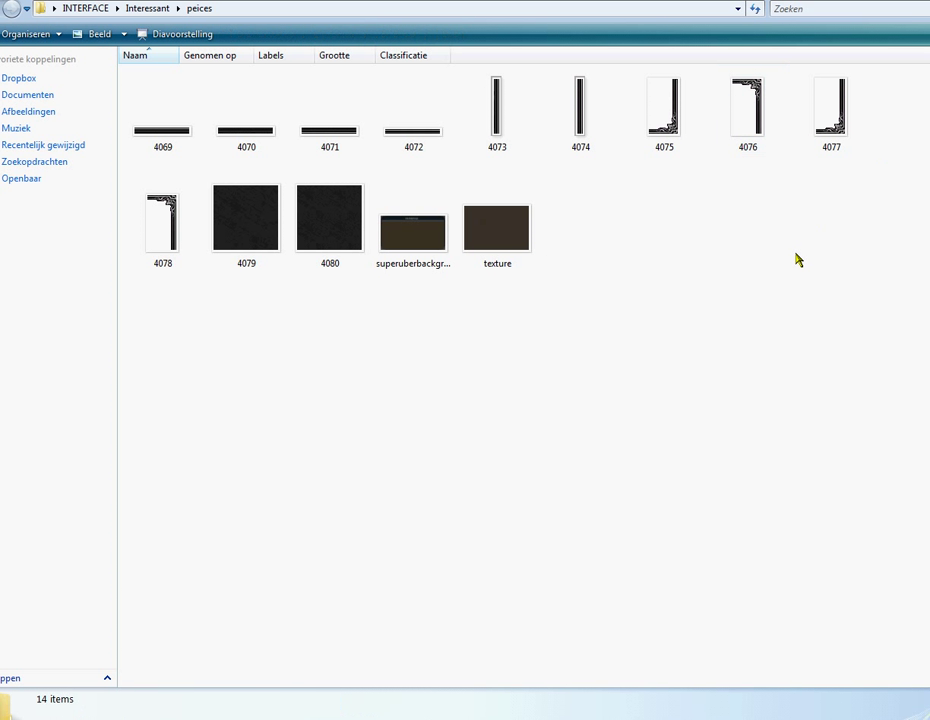
right_click(582, 114)
click(494, 505)
- Return to Photoshop and create a layer group named "frame edges" above the corner layers
click(553, 717)
click(836, 590)
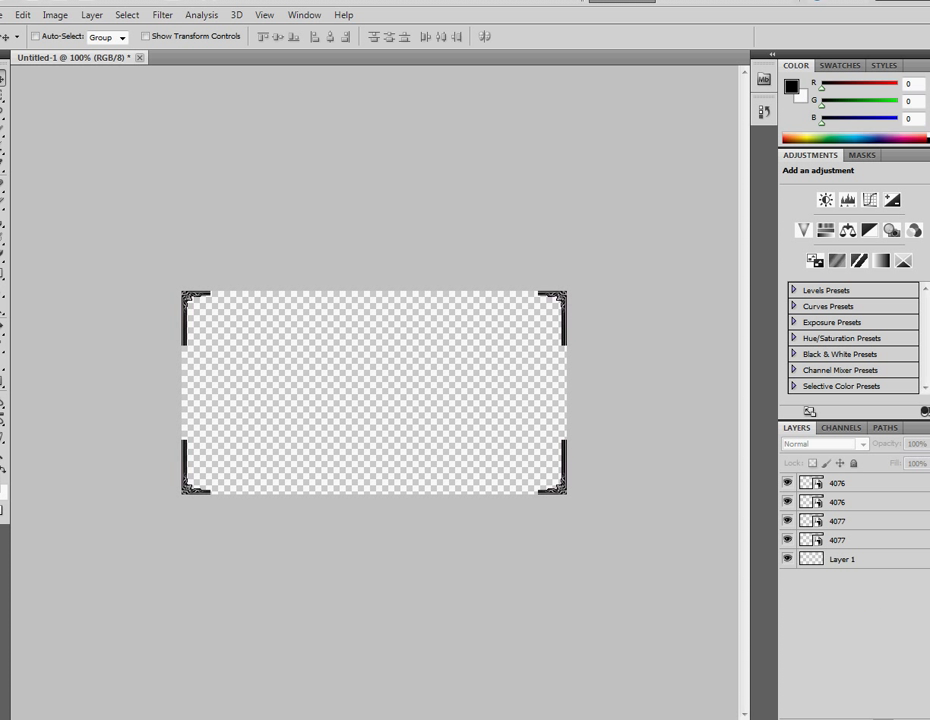
click(875, 718)
double_click(848, 485)
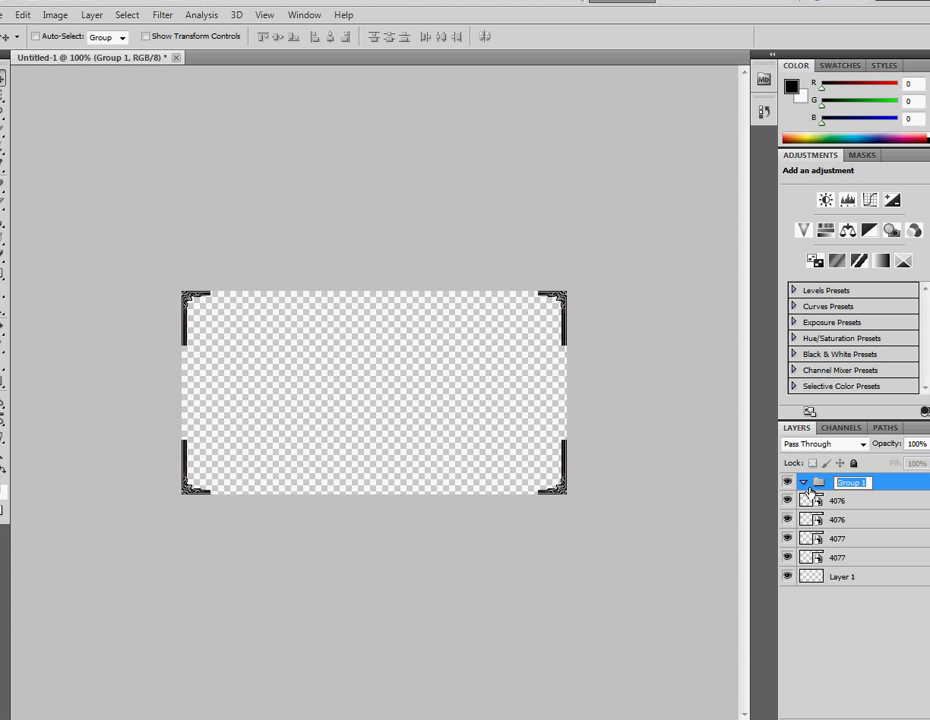
text(Edges)
text(fr)
text(ame edges)
key(Return)
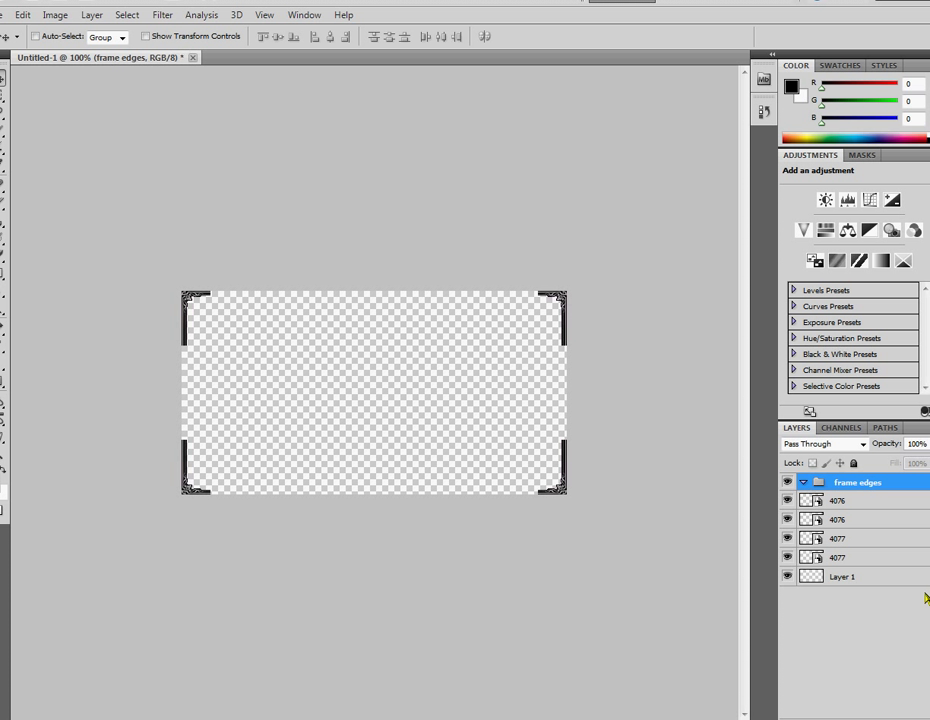
- Move the four corner layers, both 4076 and both 4077, into the frame edges group and collapse it
click(840, 557)
shift+click(845, 538)
shift+click(845, 519)
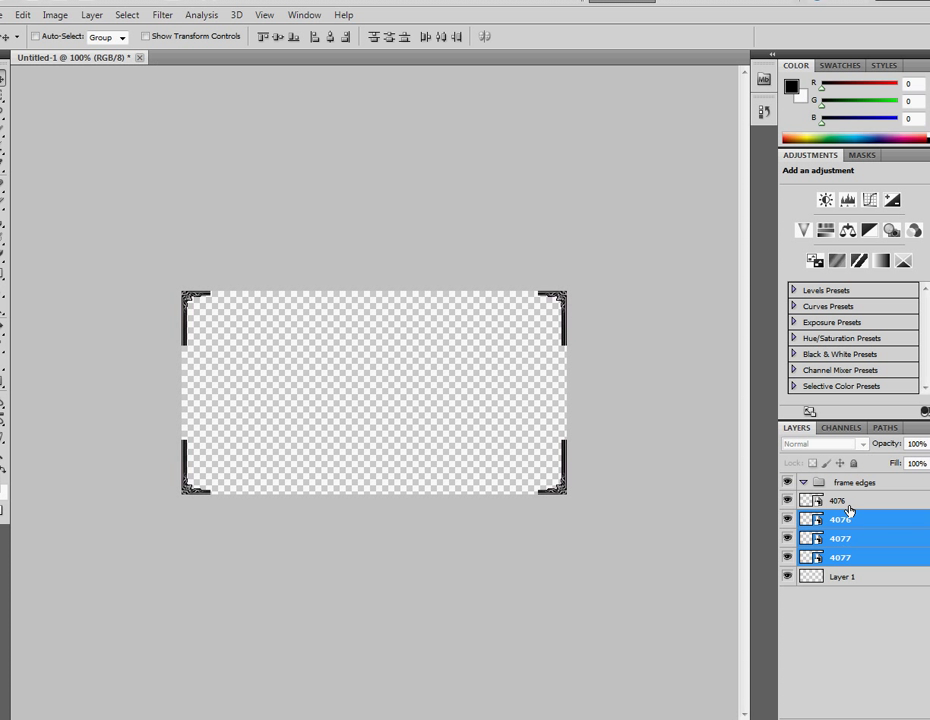
shift+click(848, 502)
drag(845, 521, 860, 488)
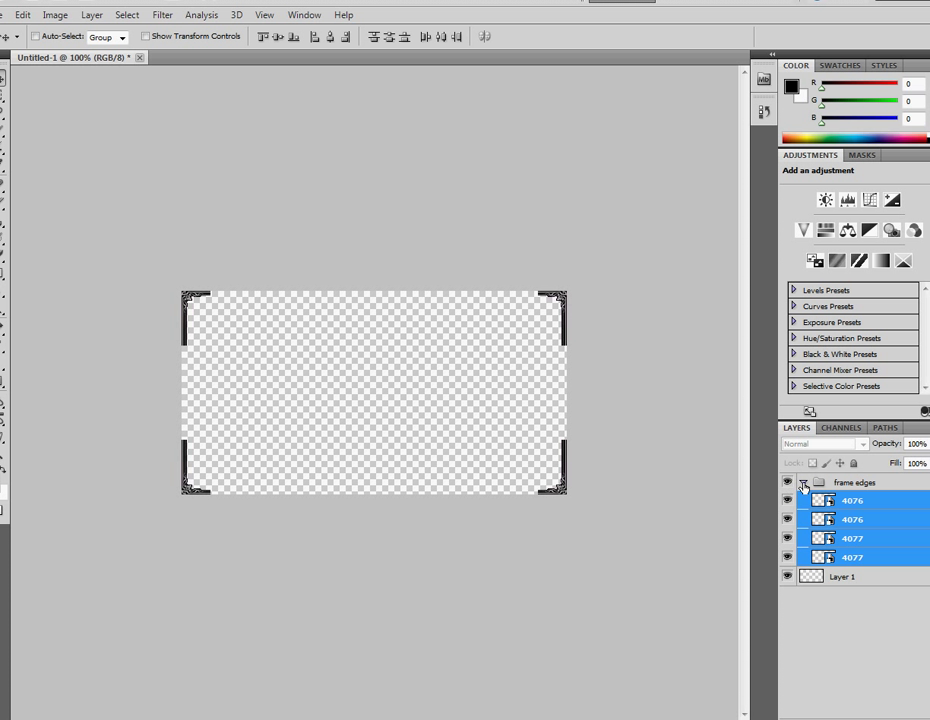
click(803, 484)
- Rename Layer 1 as "Transparent background"
double_click(840, 500)
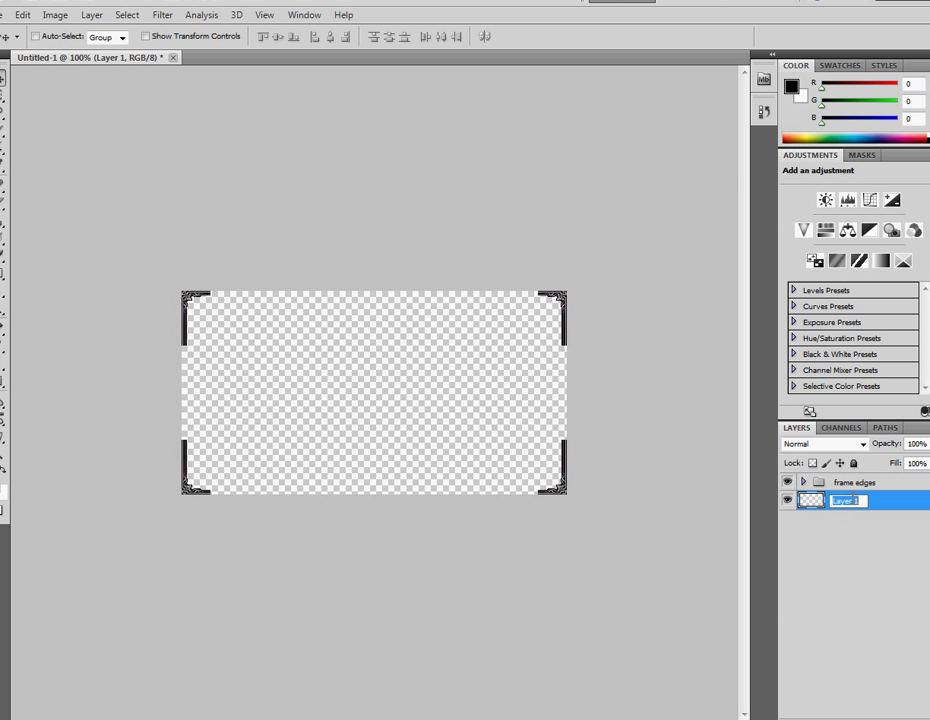
text(Transparent backghrd)
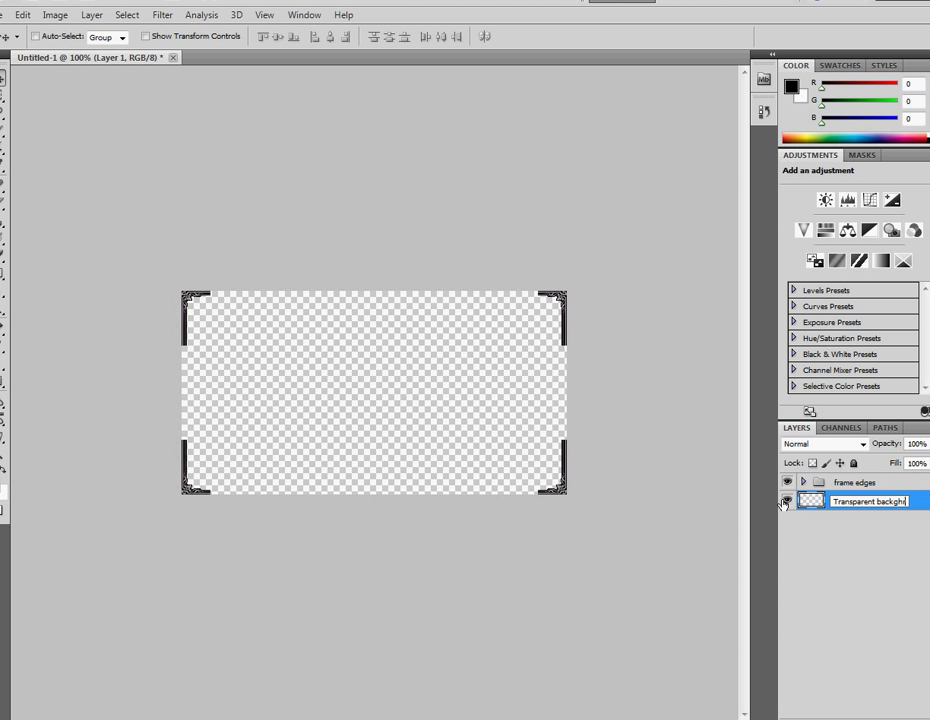
text(round)
key(Return)
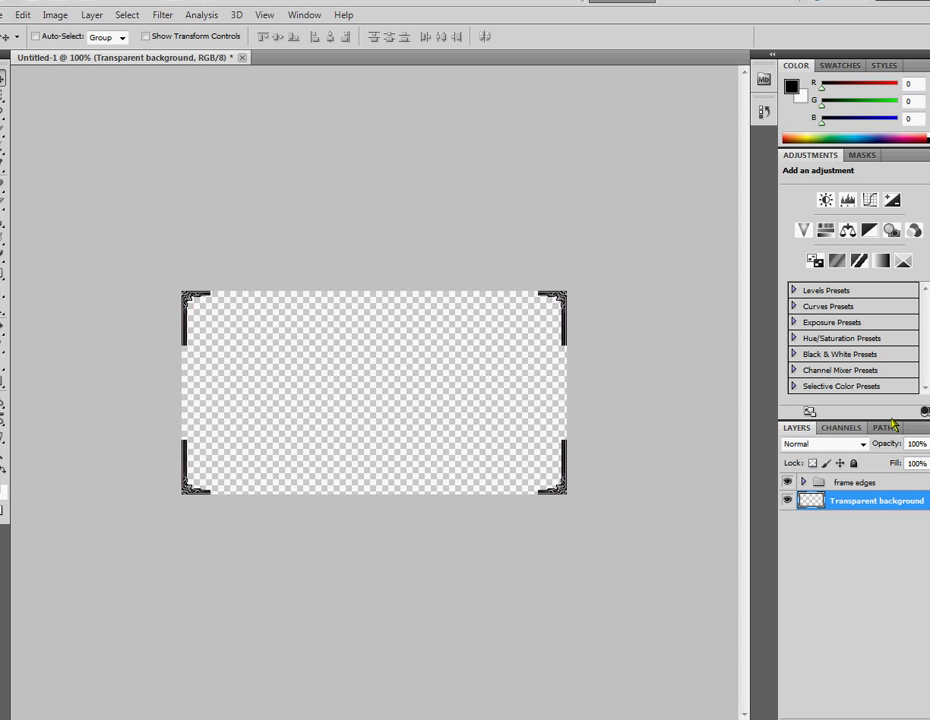
- Place side sprite 4074 from the peices folder on a new layer and fit it against the frame's upper-right corner piece, along the right edge
click(863, 697)
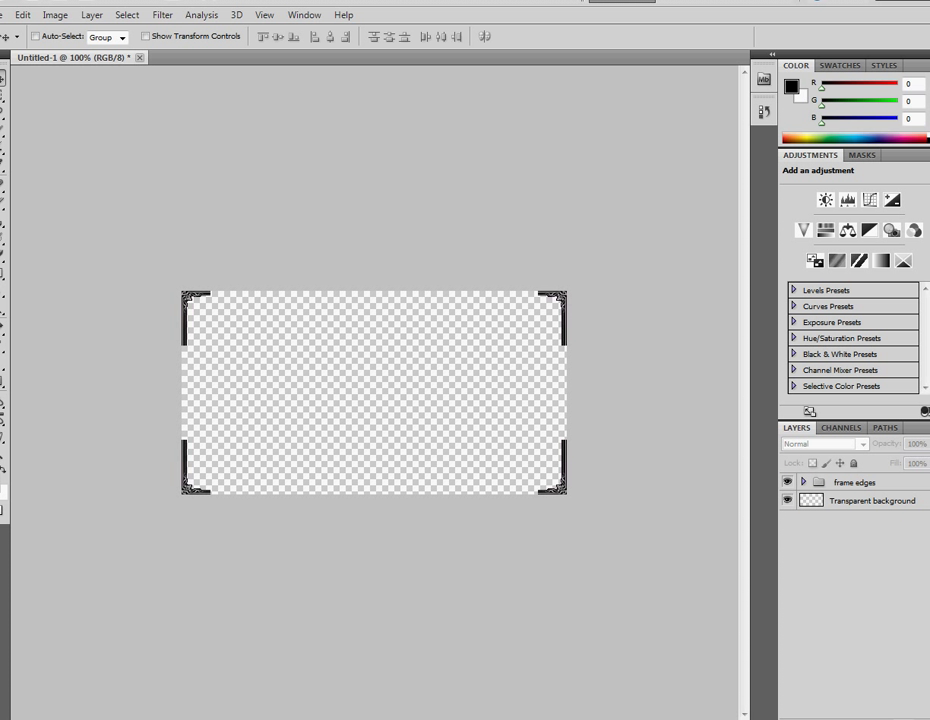
click(903, 718)
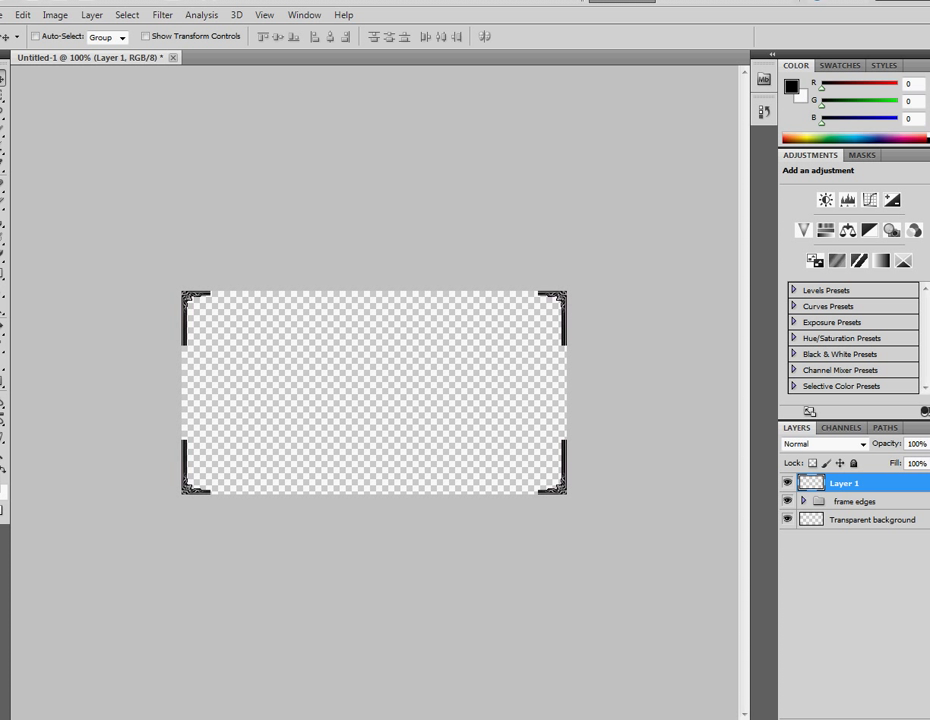
key(alt+Tab)
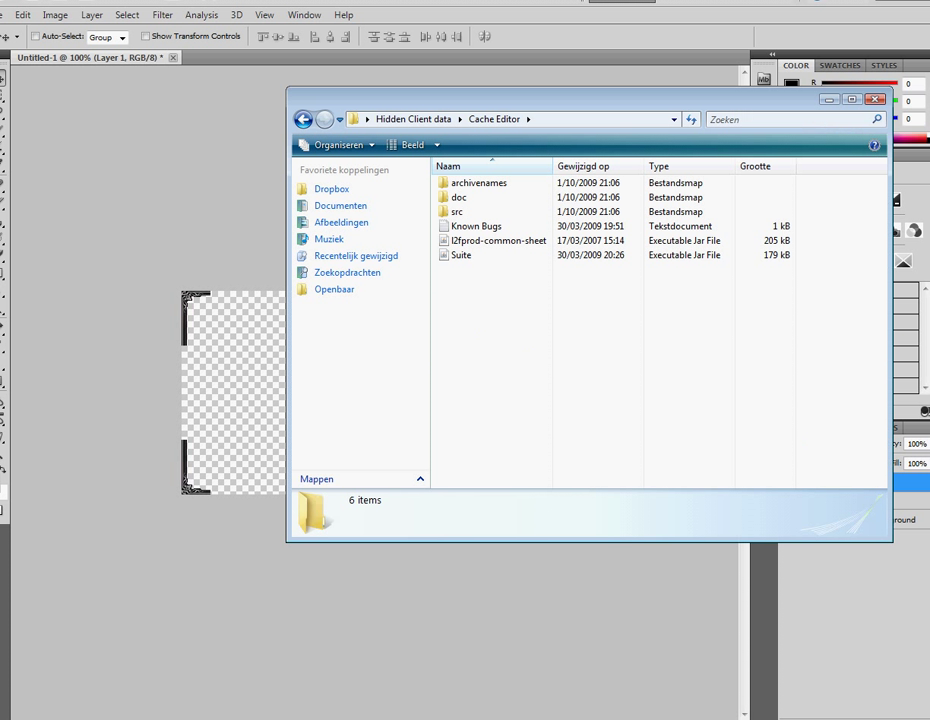
key(alt+Tab)
drag(606, 127, 716, 718)
drag(657, 712, 463, 394)
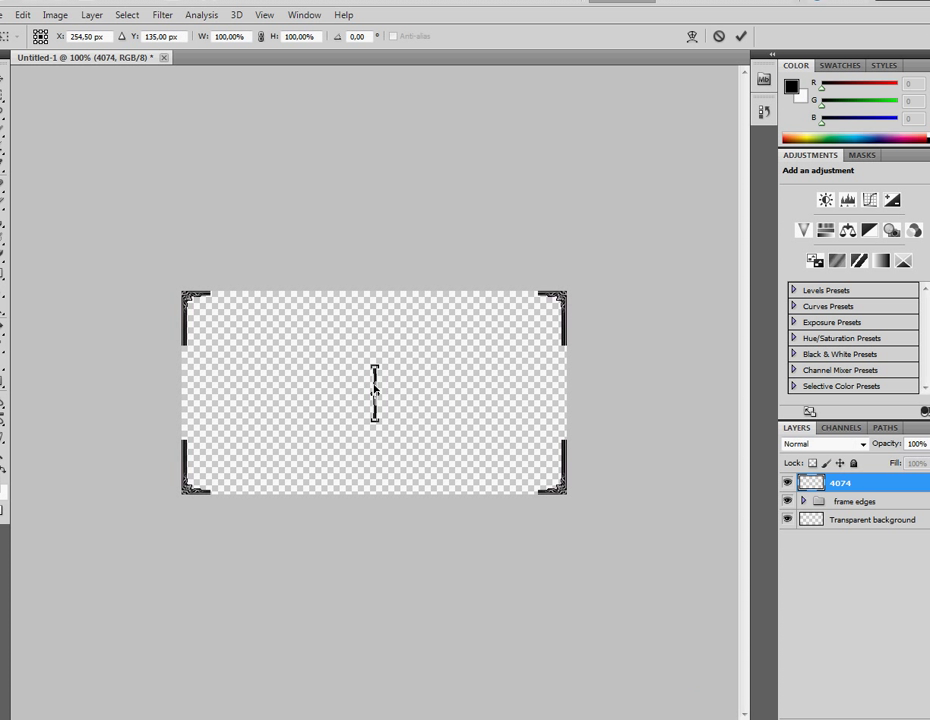
right_click(376, 383)
click(388, 390)
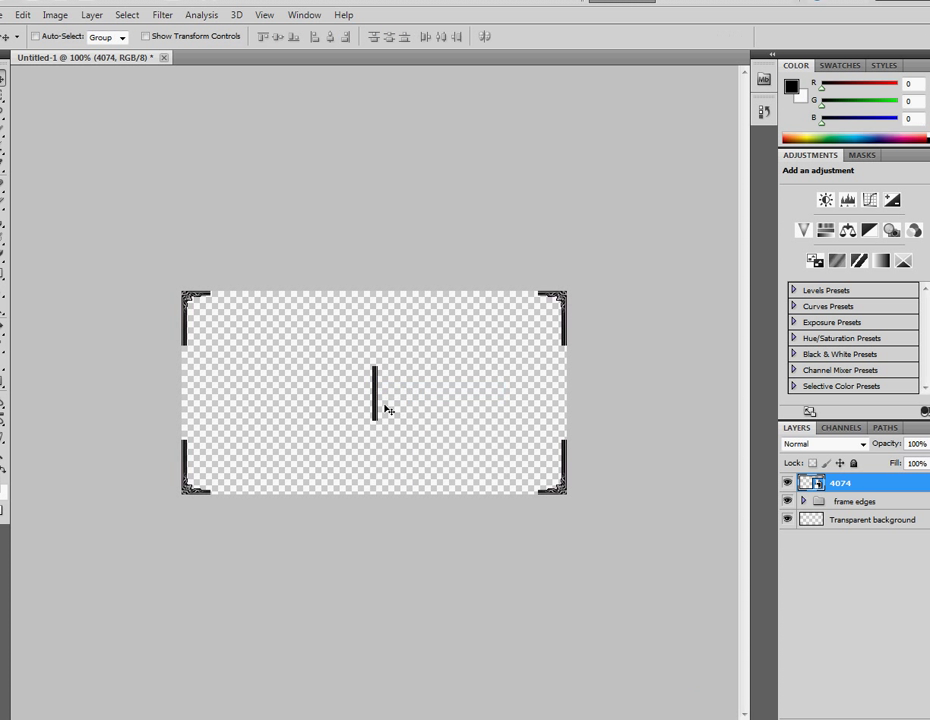
drag(384, 409, 565, 389)
- Create a layer group named "right edge" above the 4074 layer
right_click(845, 571)
click(900, 612)
click(884, 718)
double_click(840, 483)
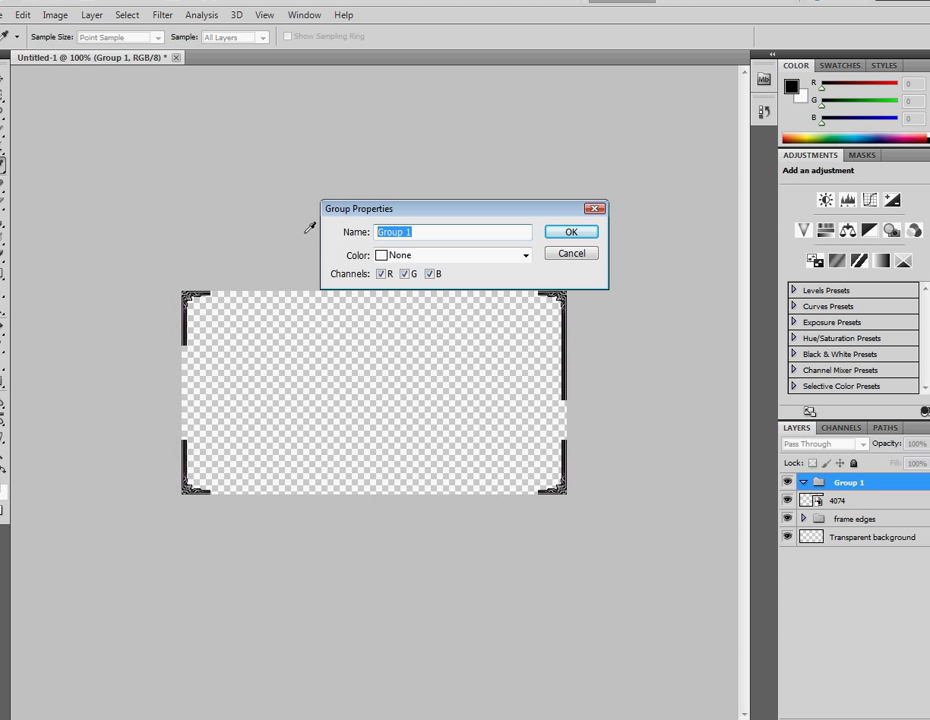
text(right edge)
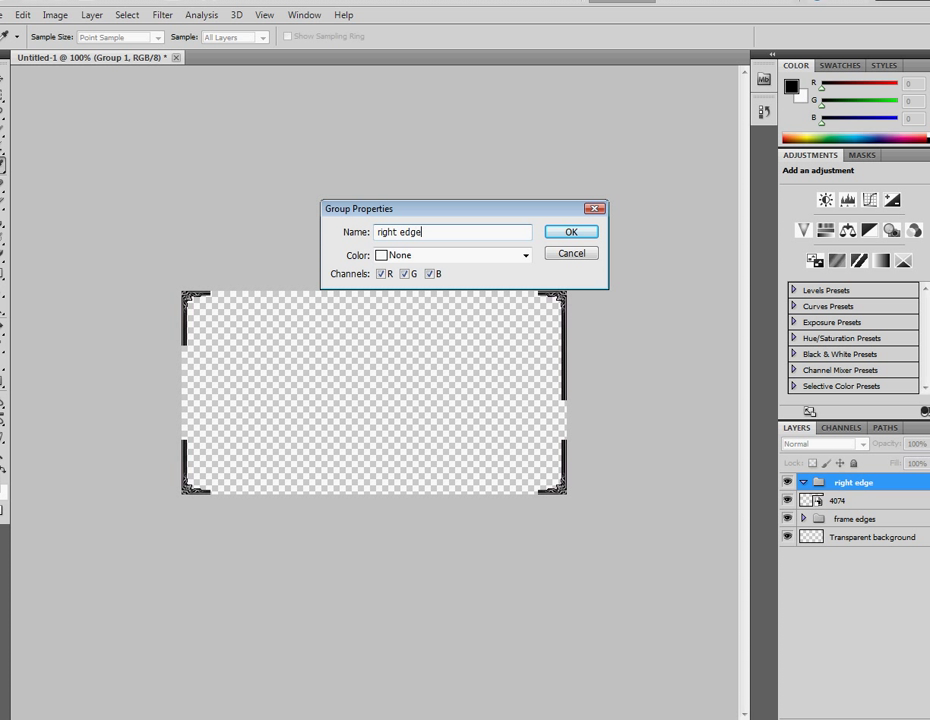
key(Return)
key(v)
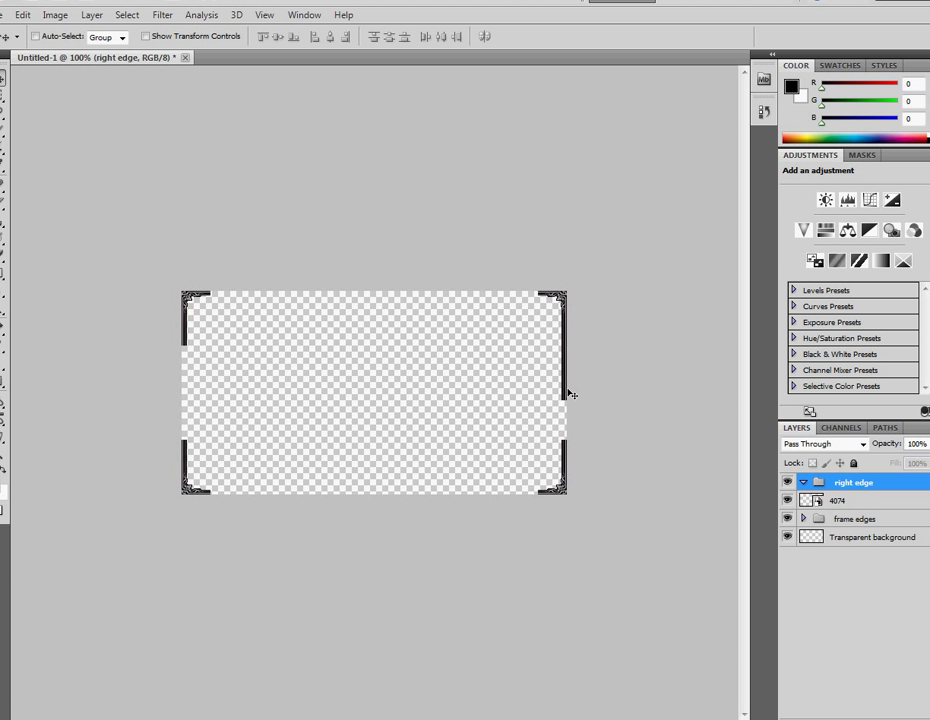
- Shift the 4074 bar on the frame's right side slightly upward and duplicate its layer
click(838, 500)
mouse_move(560, 389)
mouse_down()
mouse_move(511, 388)
mouse_move(559, 385)
mouse_up()
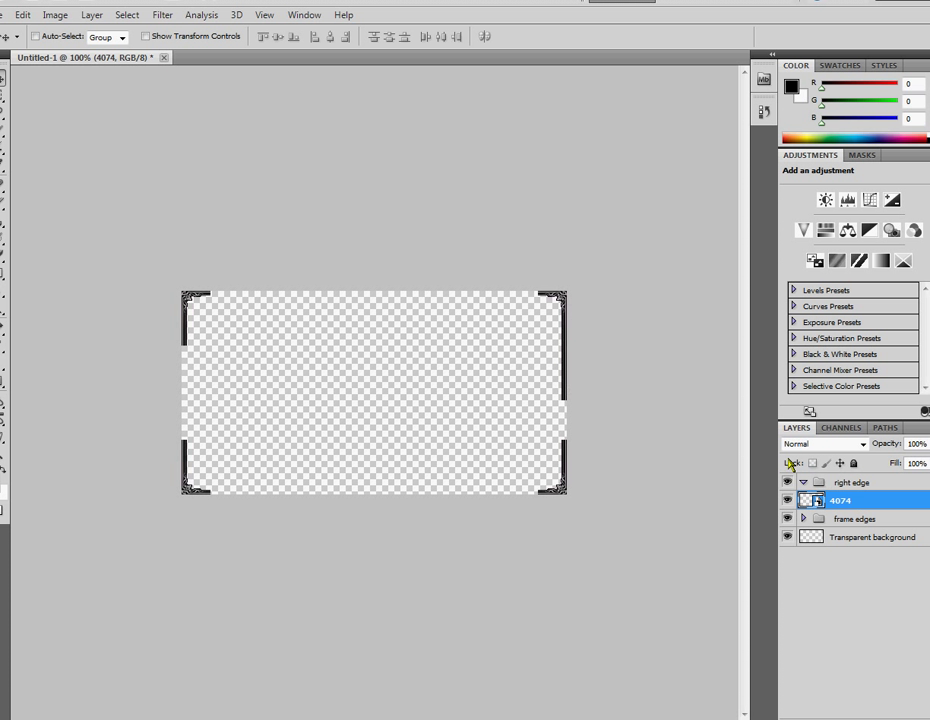
right_click(848, 505)
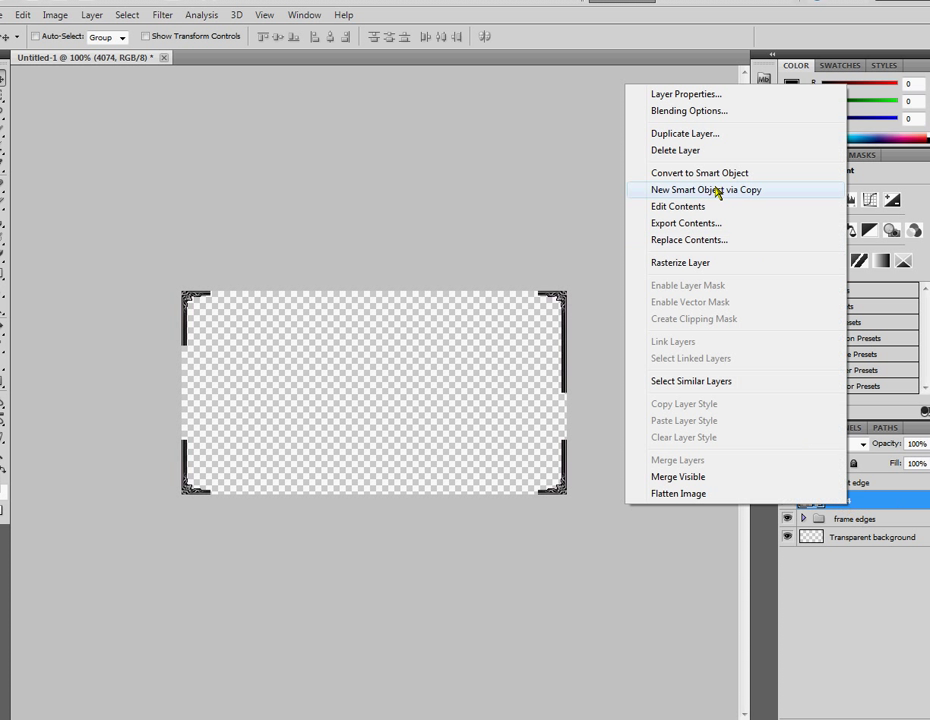
click(896, 613)
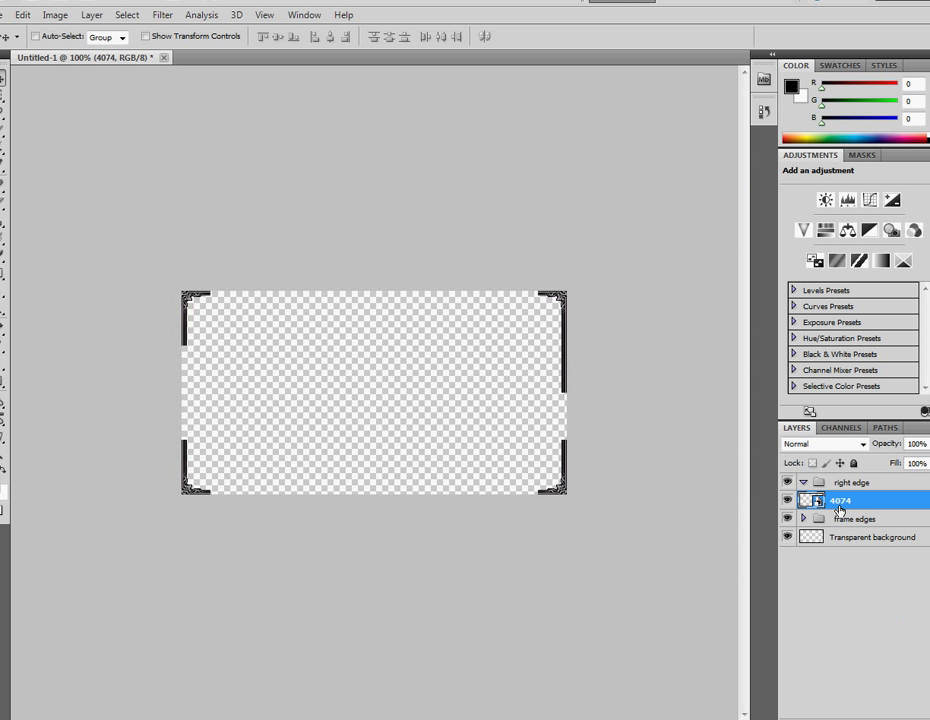
right_click(835, 505)
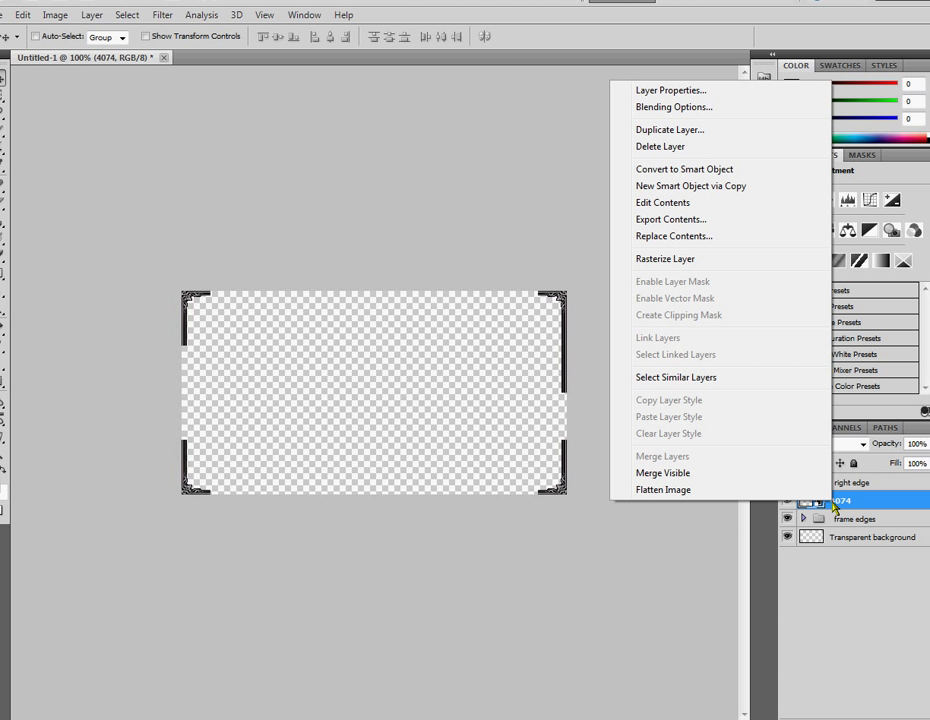
click(737, 136)
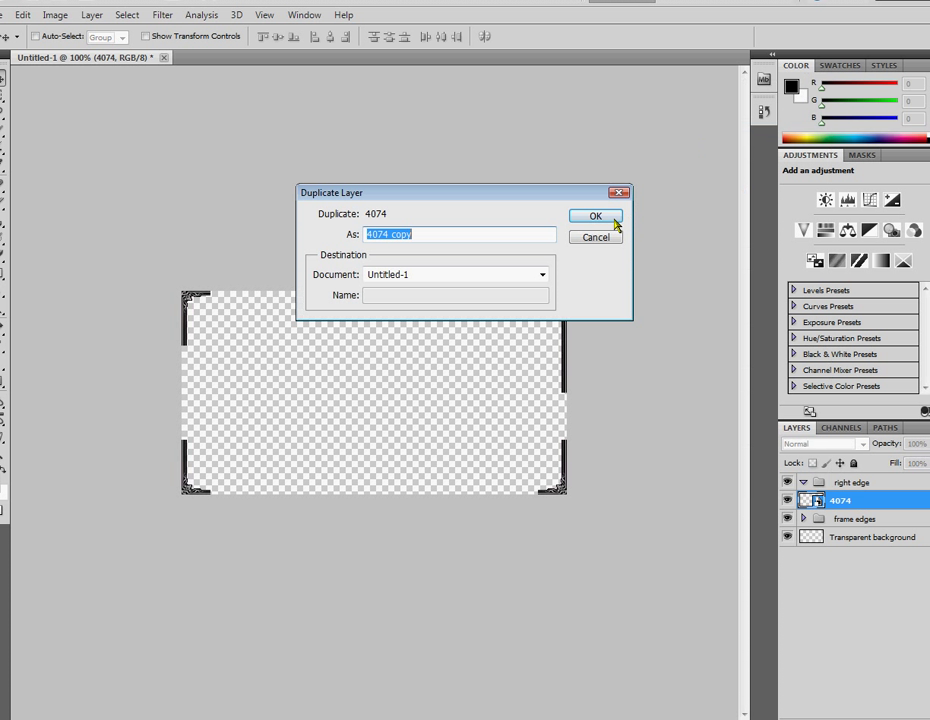
click(595, 216)
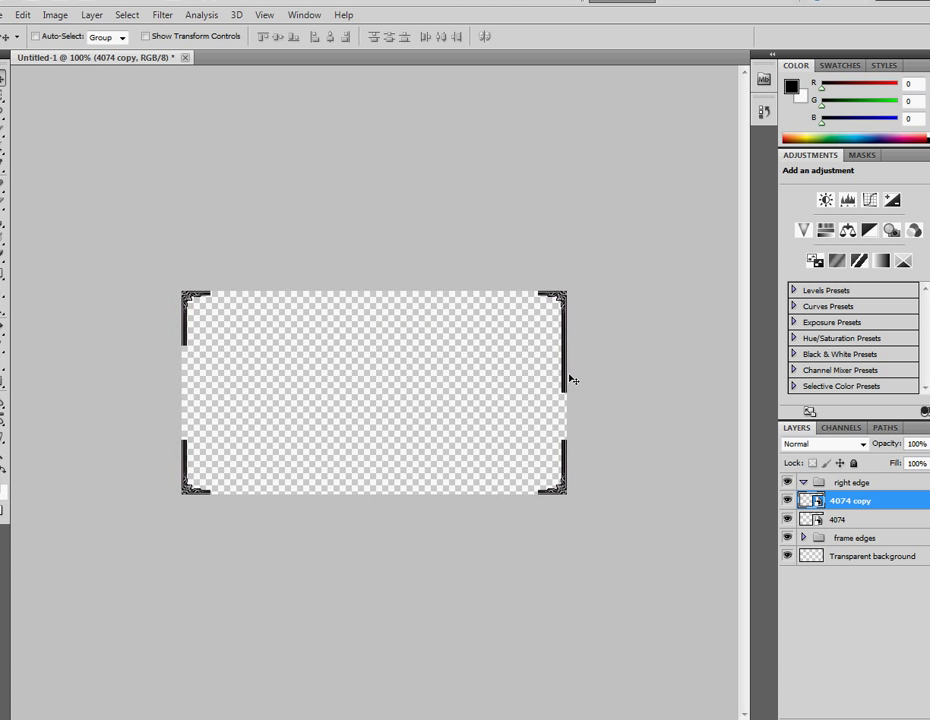
- Move the duplicated 4074 bar down to fill the remaining gap above the frame's lower-right corner
key(alt+Tab)
key(alt+Tab)
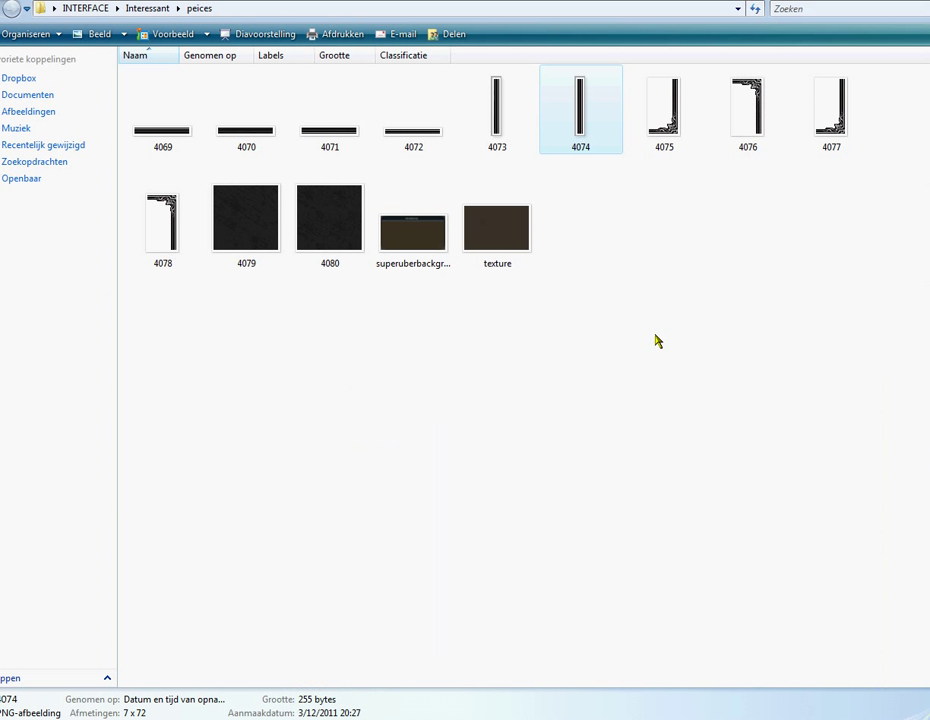
key(alt+Tab)
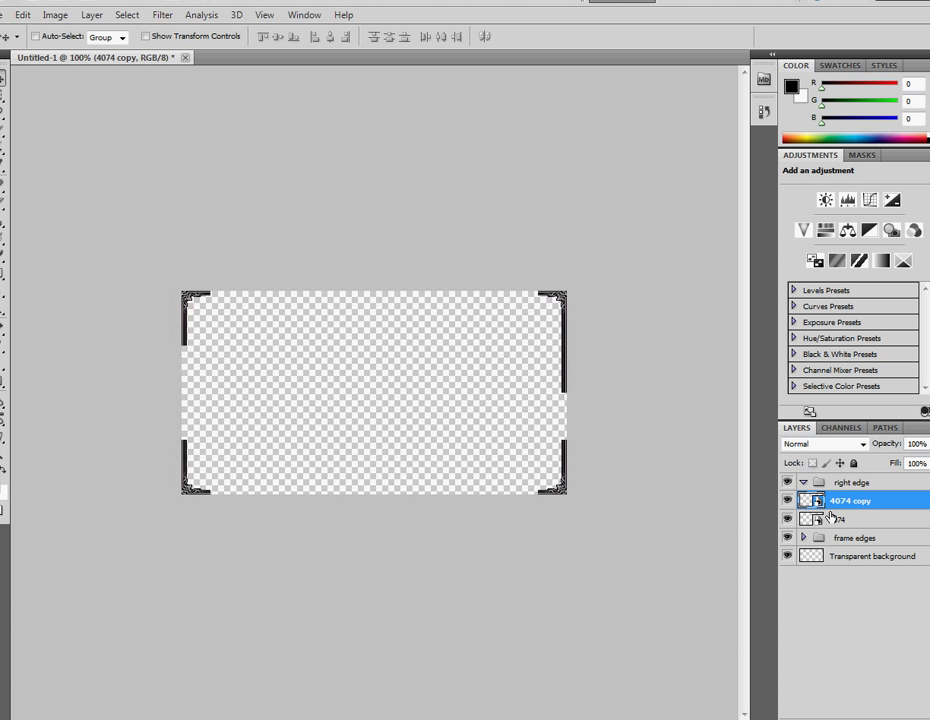
drag(570, 372, 567, 417)
- Move the 4074 layer and its copy into the right edge group and collapse the group
click(804, 483)
click(895, 520)
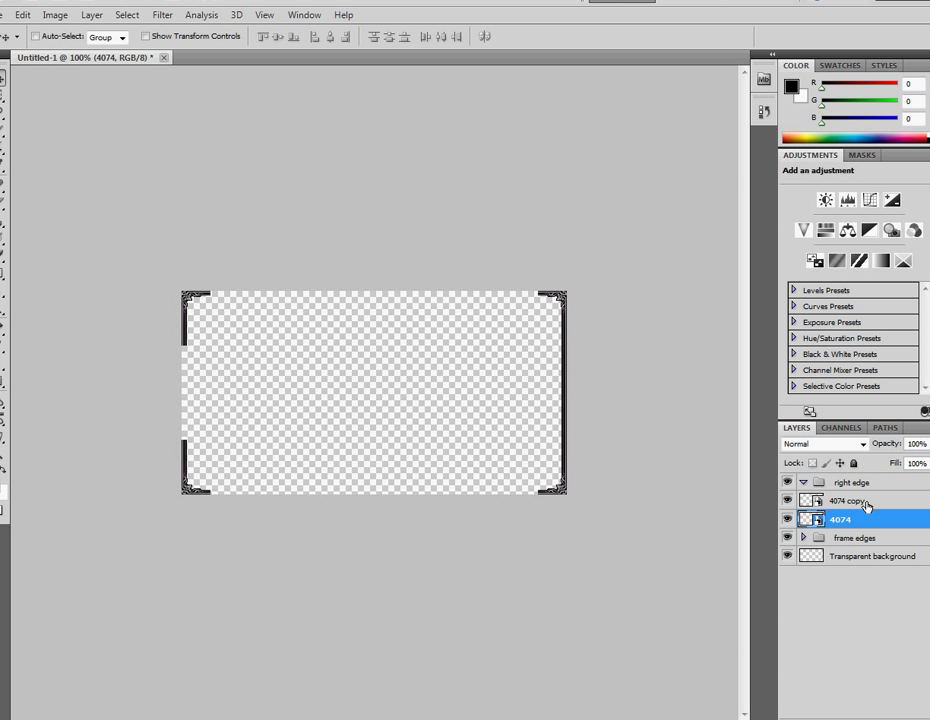
shift+click(866, 502)
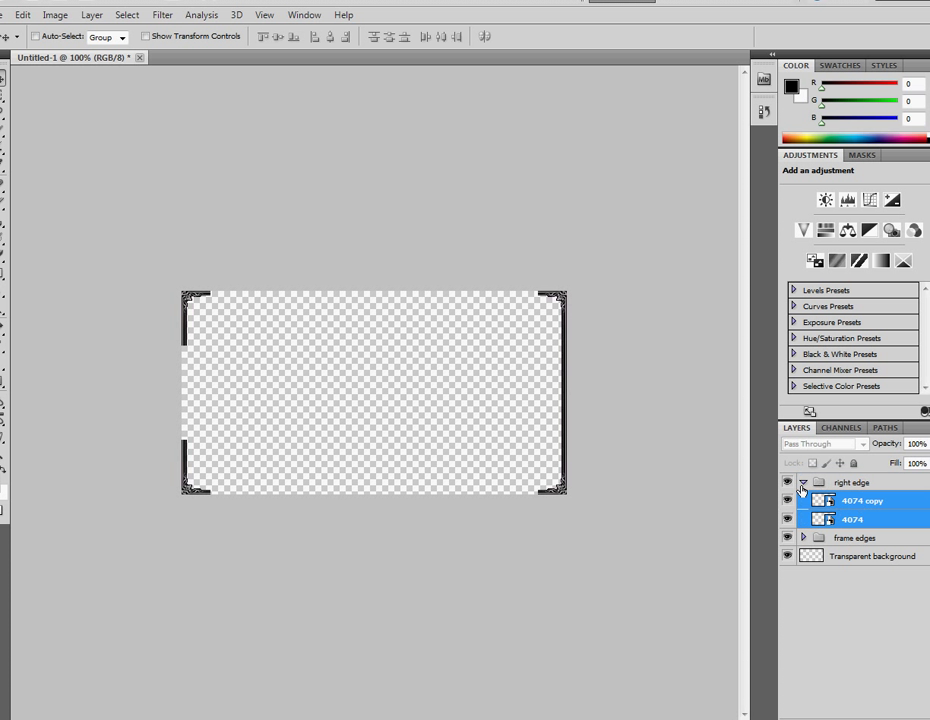
click(803, 483)
click(870, 499)
click(869, 488)
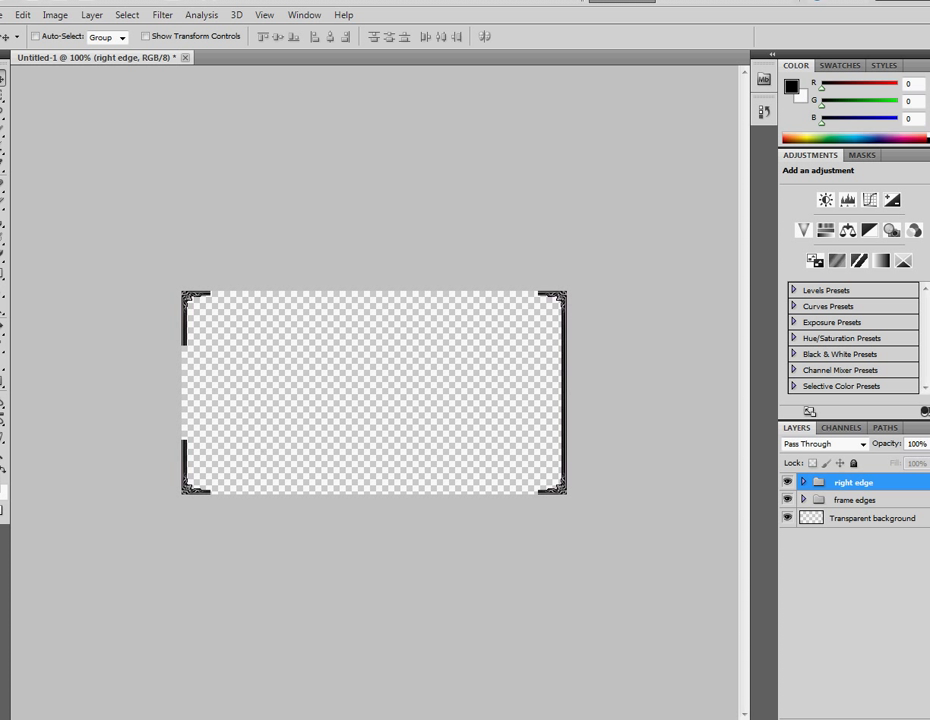
- Place sprite 4074 again, rotated 180°, and fit it below the upper-left corner piece along the frame's left edge
key(alt+Tab)
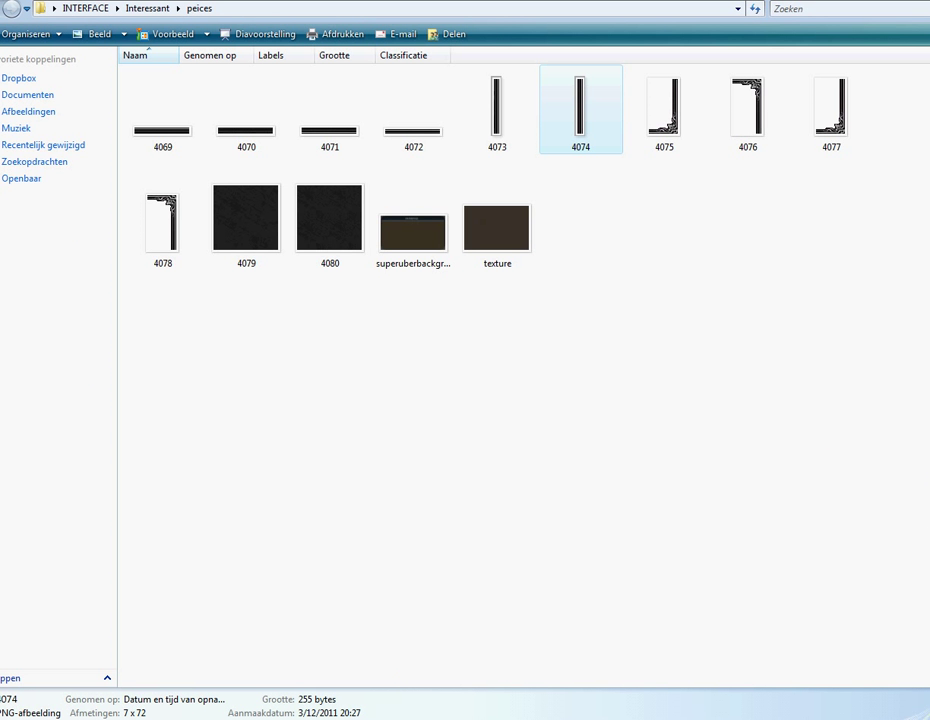
key(alt+Tab)
drag(531, 191, 897, 283)
drag(650, 525, 391, 420)
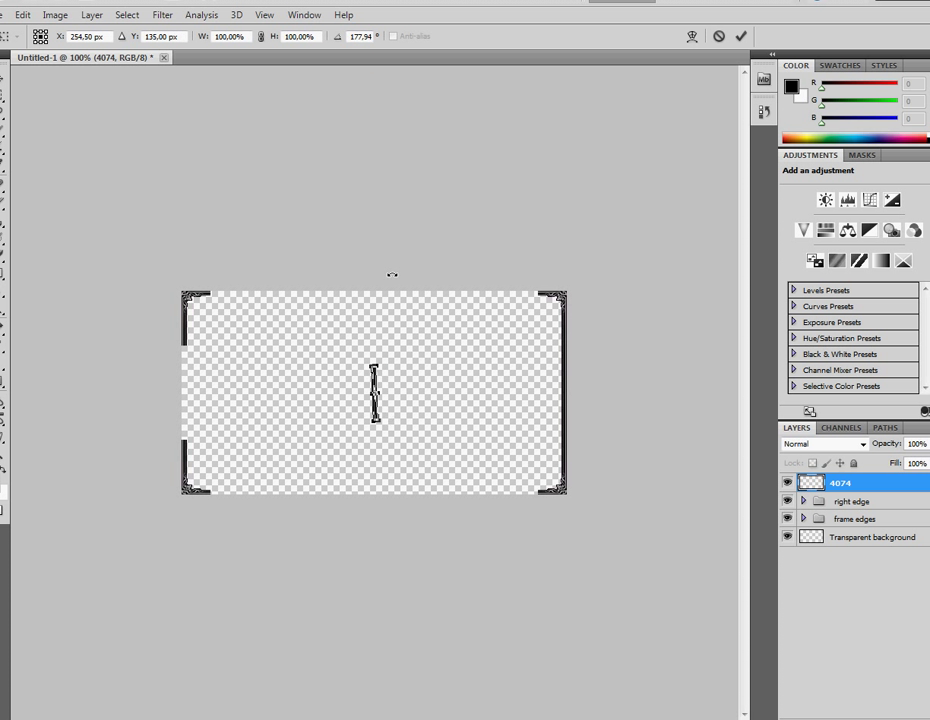
click(359, 36)
text(180)
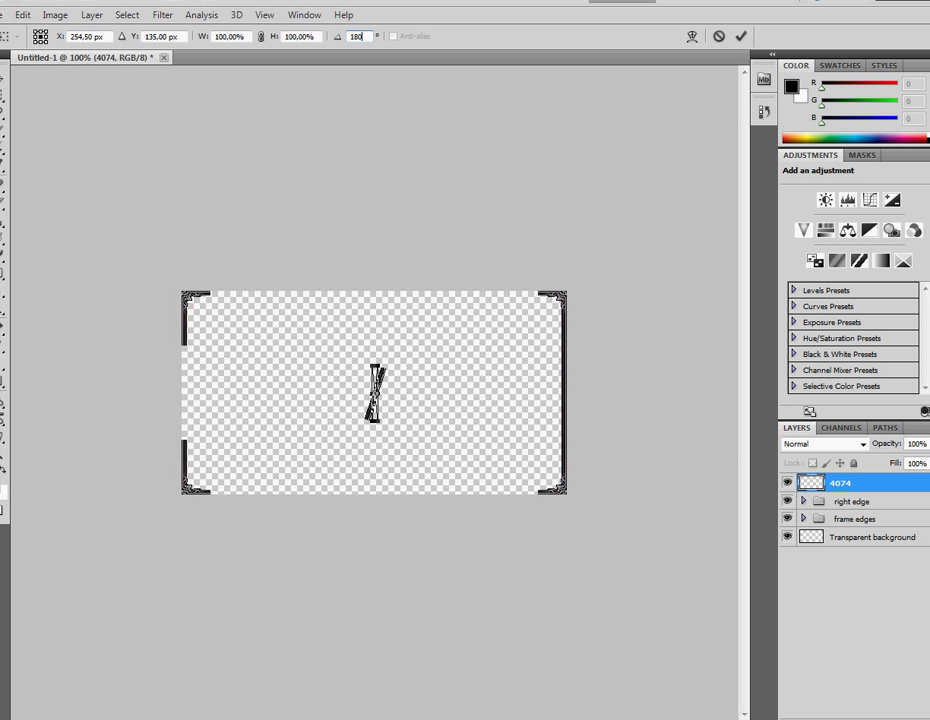
key(Return)
right_click(375, 393)
click(395, 399)
drag(380, 400, 184, 376)
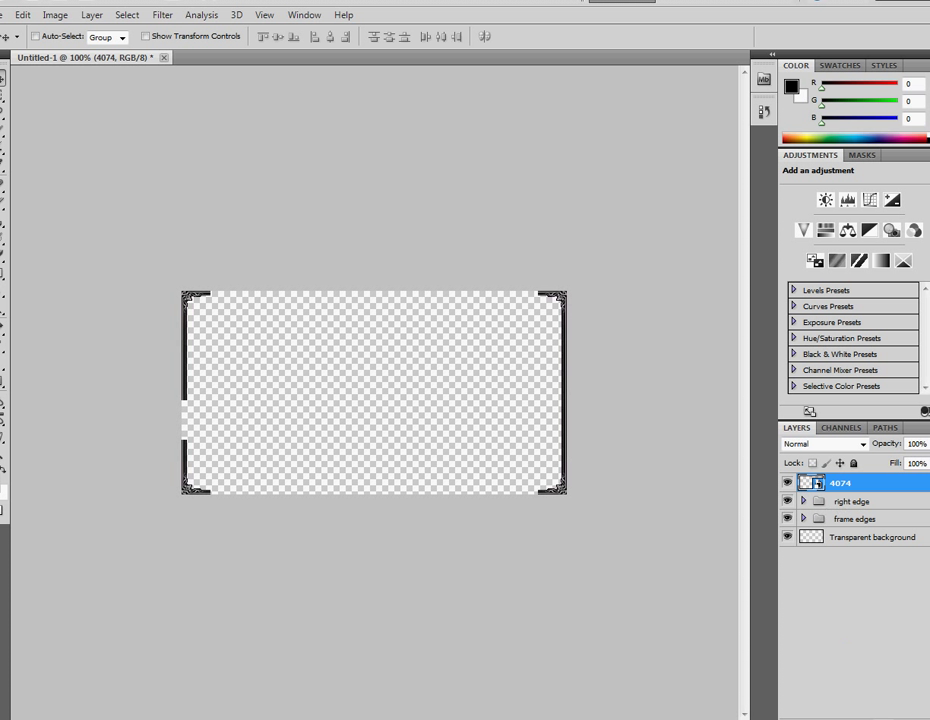
- Create a layer group named "left edge" and put the newly placed 4074 layer into it
key(ctrl+g)
double_click(820, 482)
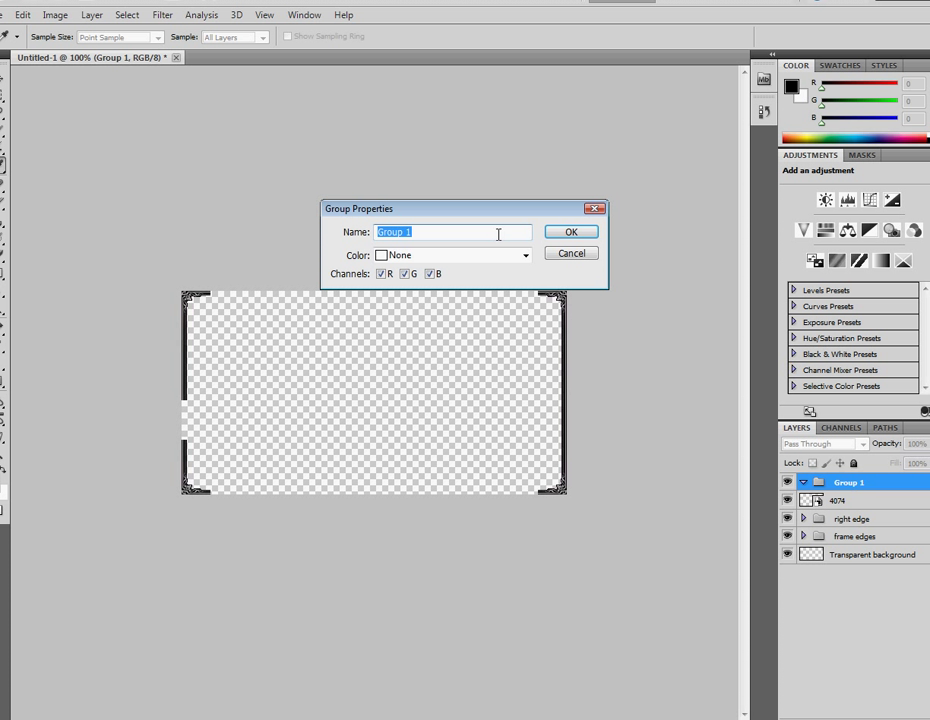
text(left edge)
key(Return)
key(v)
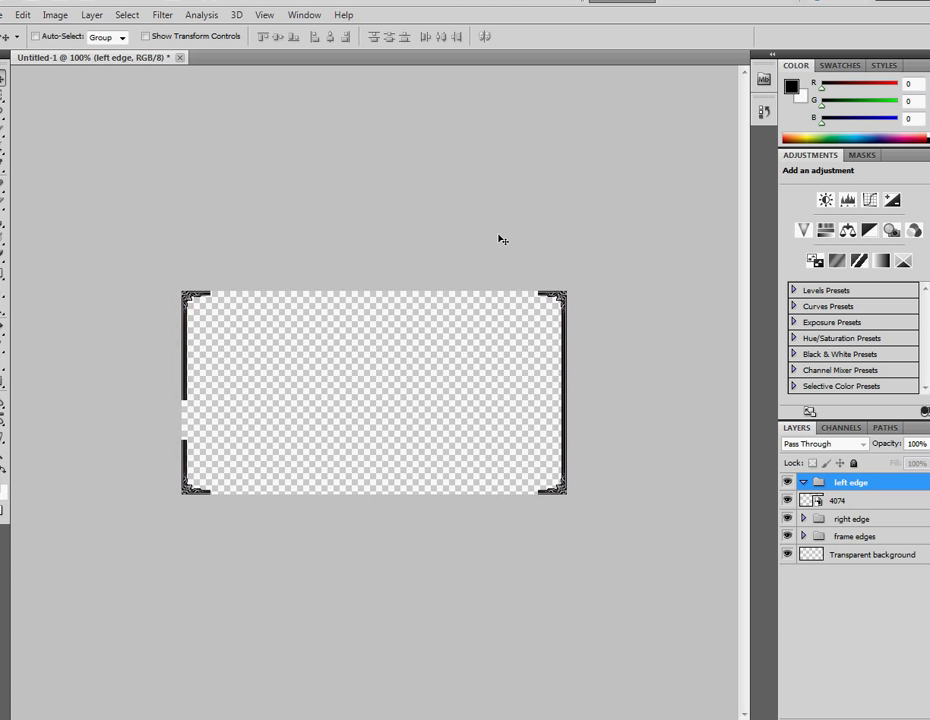
click(836, 503)
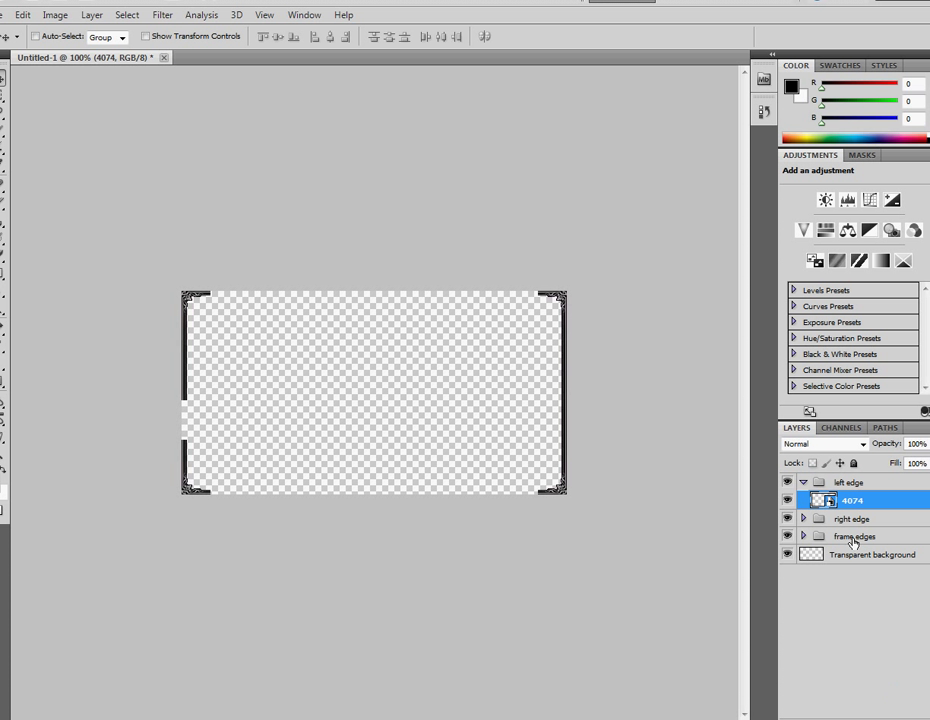
- Duplicate the 4074 layer in the left edge group, shift one bar down to close the left edge's gap, and collapse the group
right_click(845, 500)
click(670, 125)
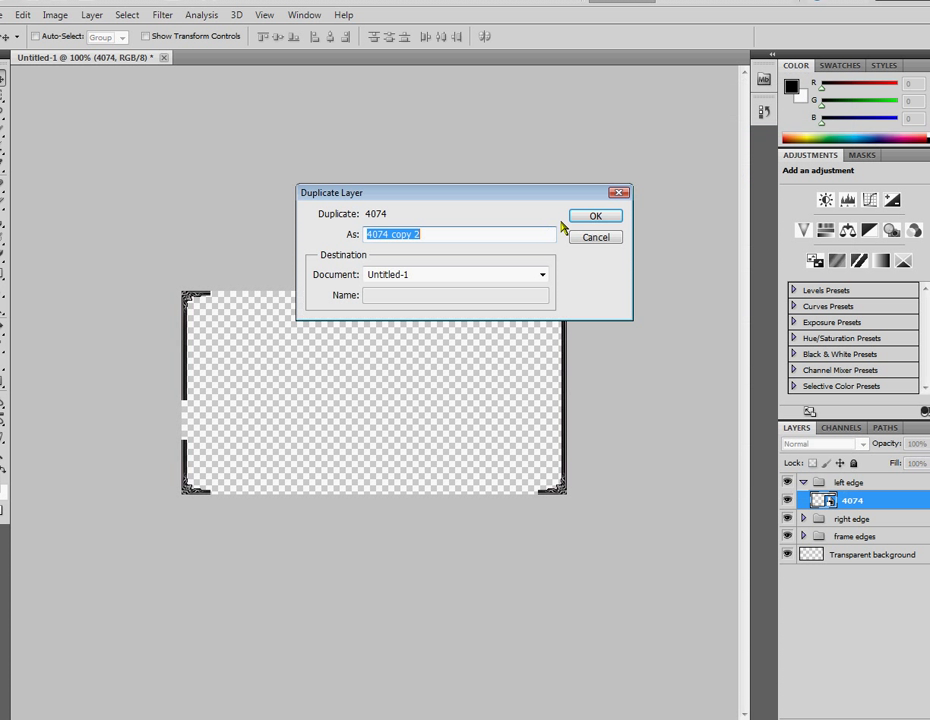
click(593, 220)
click(847, 533)
click(847, 523)
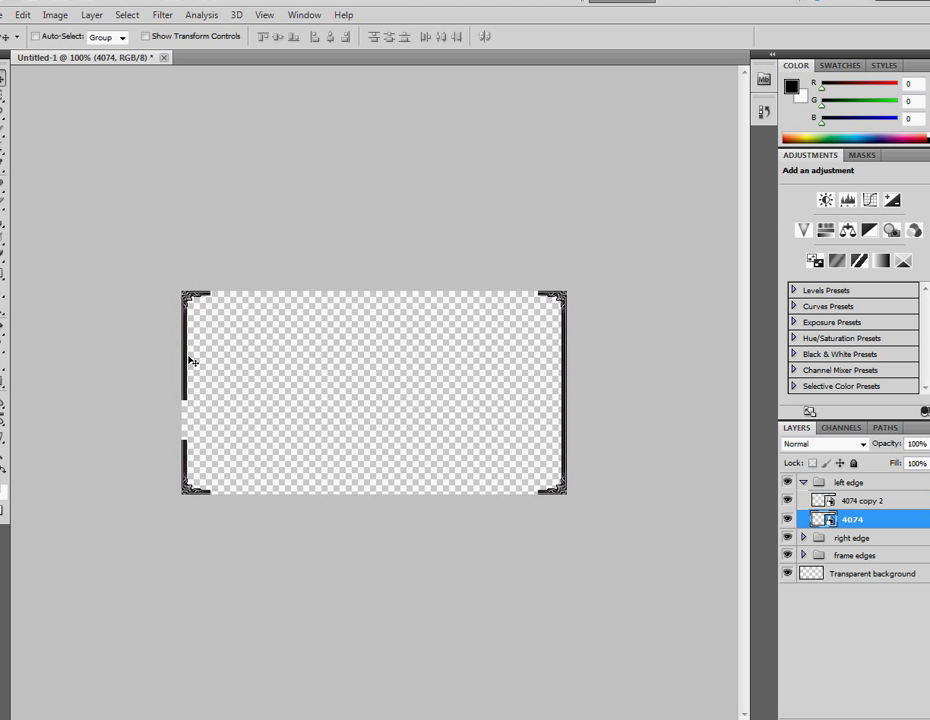
drag(188, 360, 186, 400)
click(9, 15)
click(520, 209)
click(804, 483)
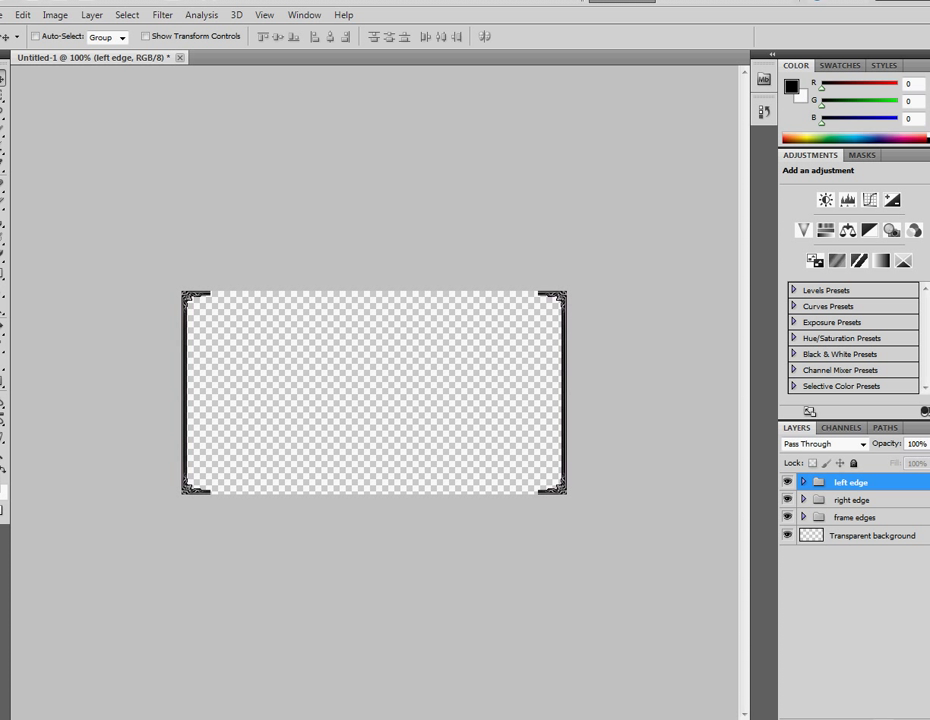
- Create a new layer and a layer group named "below edge", and put the new layer into that group
key(ctrl+shift+alt+n)
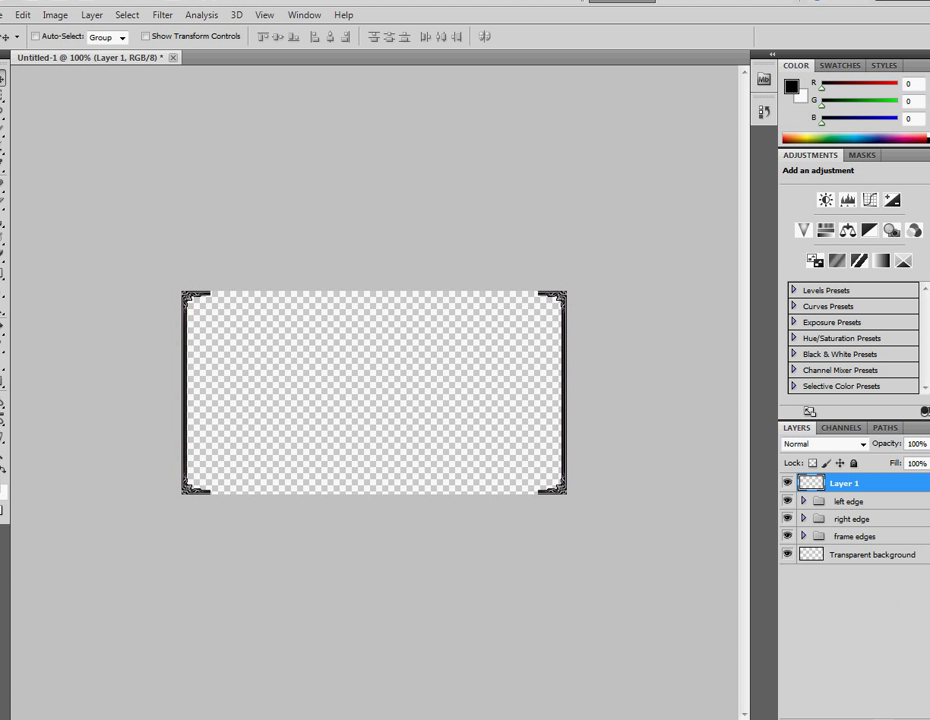
key(ctrl+g)
double_click(836, 483)
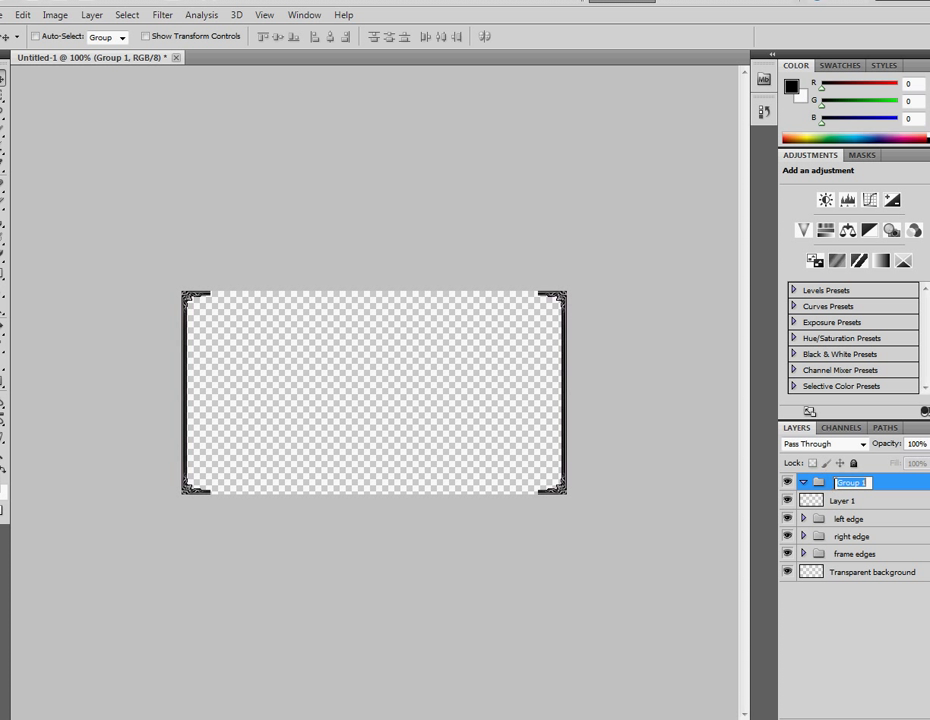
text(below edge)
key(Return)
click(903, 502)
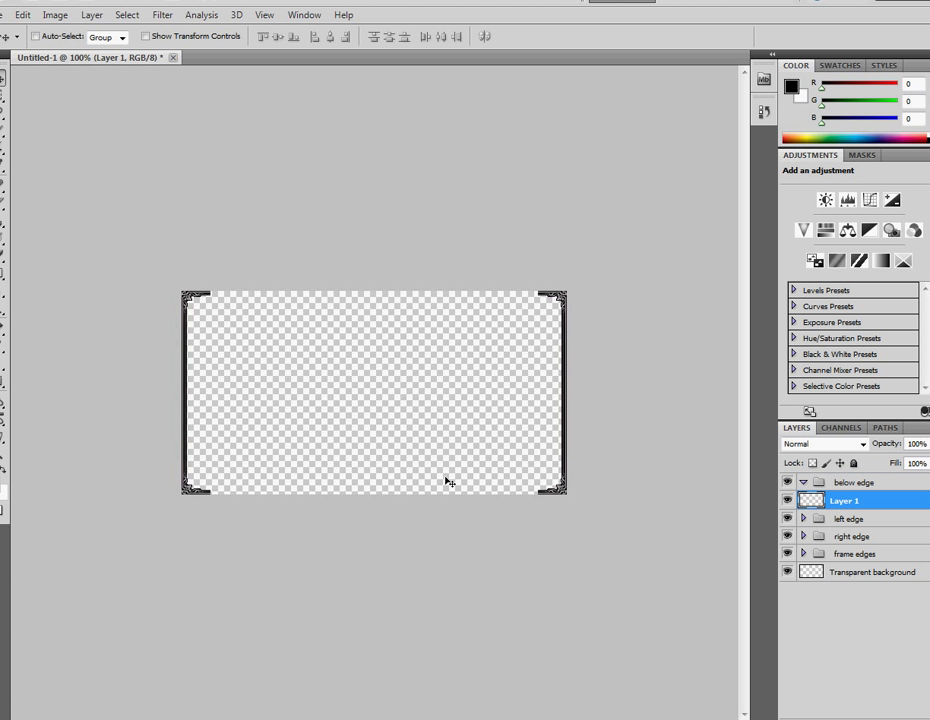
drag(844, 505, 850, 482)
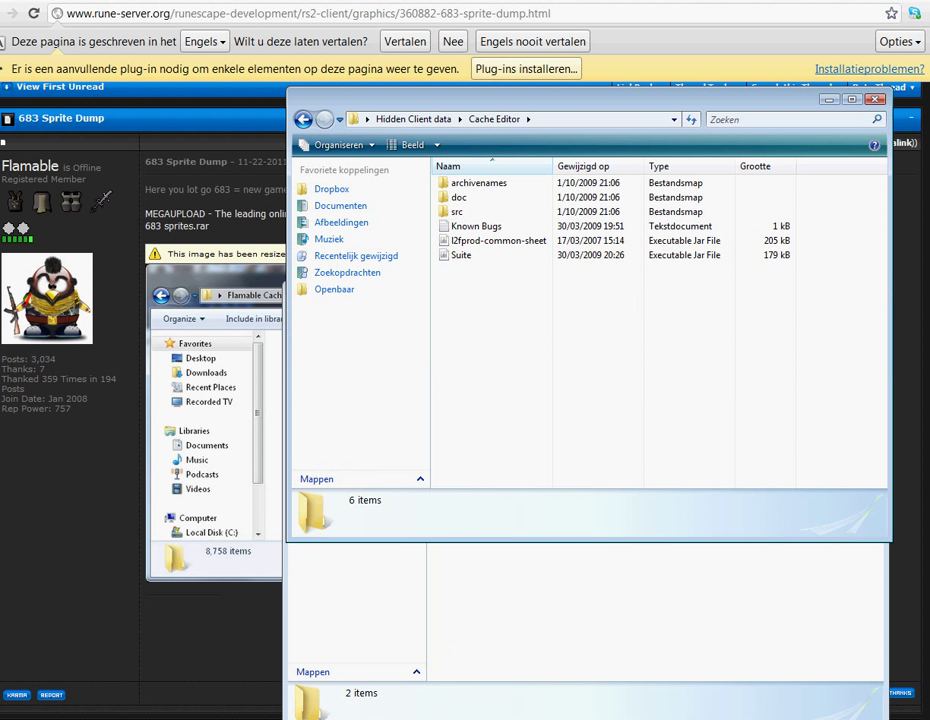
- Place sprite 4072 from the peices folder and fit it beside the upper-right corner piece along the frame's top edge
drag(753, 278, 554, 240)
click(477, 363)
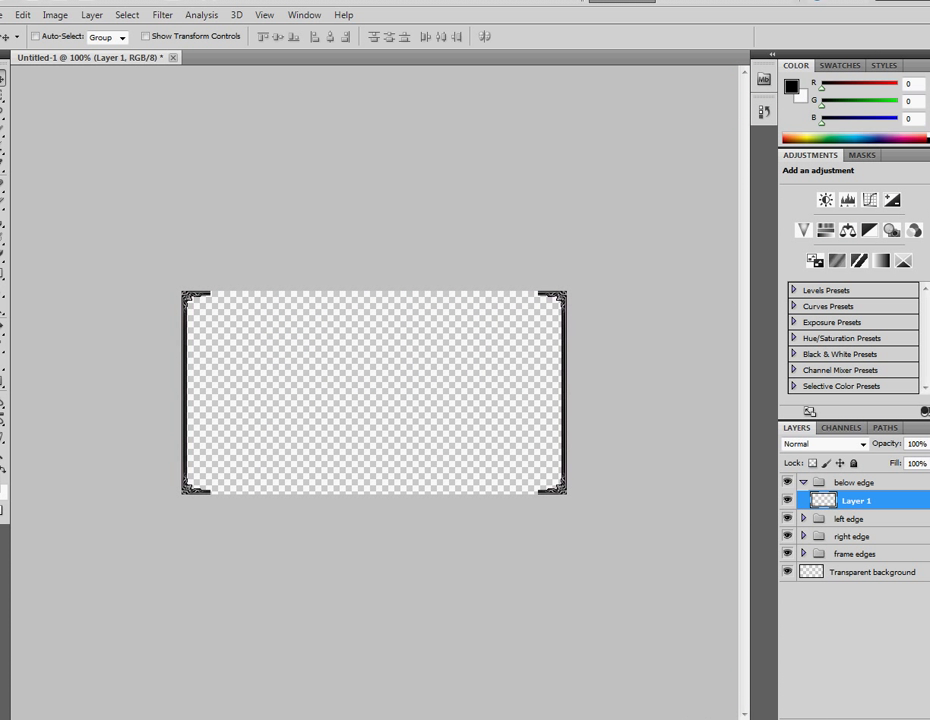
key(alt+Tab)
drag(648, 243, 534, 460)
drag(543, 607, 488, 350)
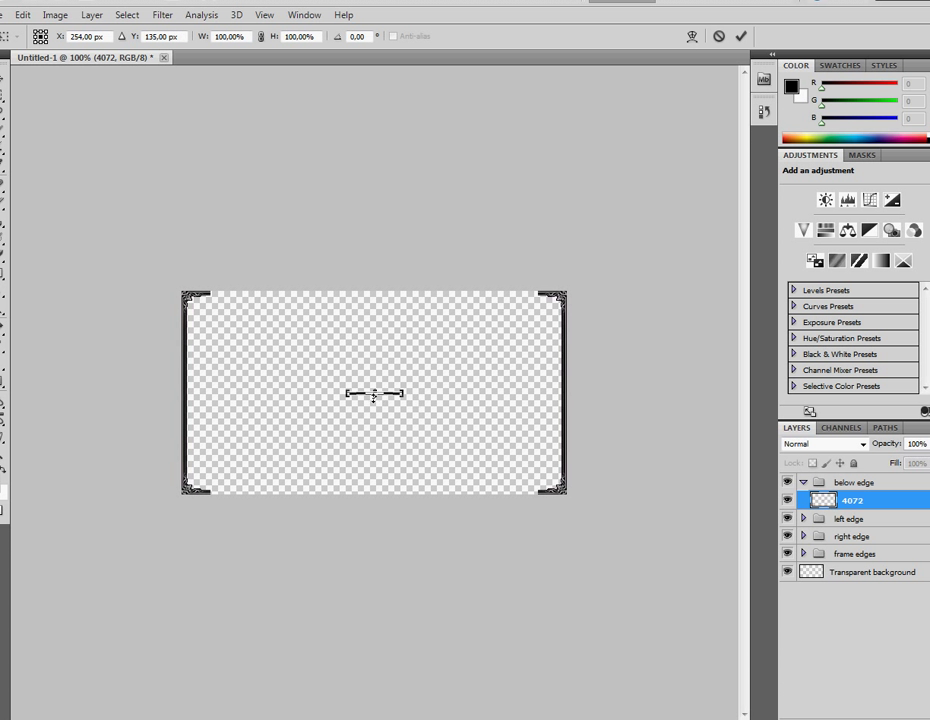
right_click(398, 396)
click(400, 405)
drag(386, 394, 499, 300)
- Duplicate the 4072 bar three times, lining the copies up end to end leftward along the frame's top edge
right_click(828, 500)
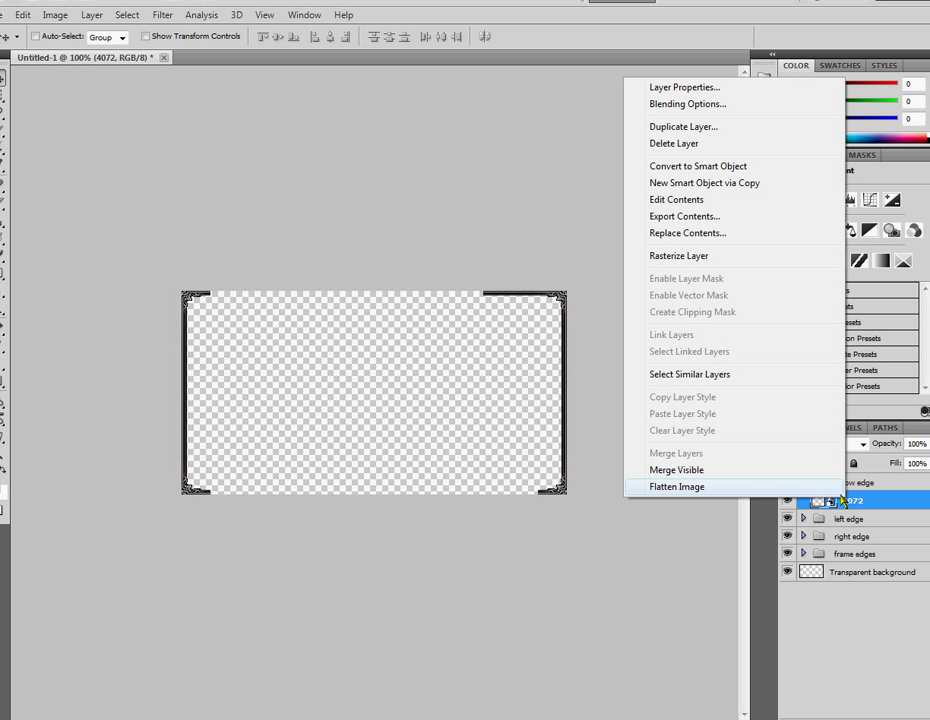
click(668, 128)
click(595, 216)
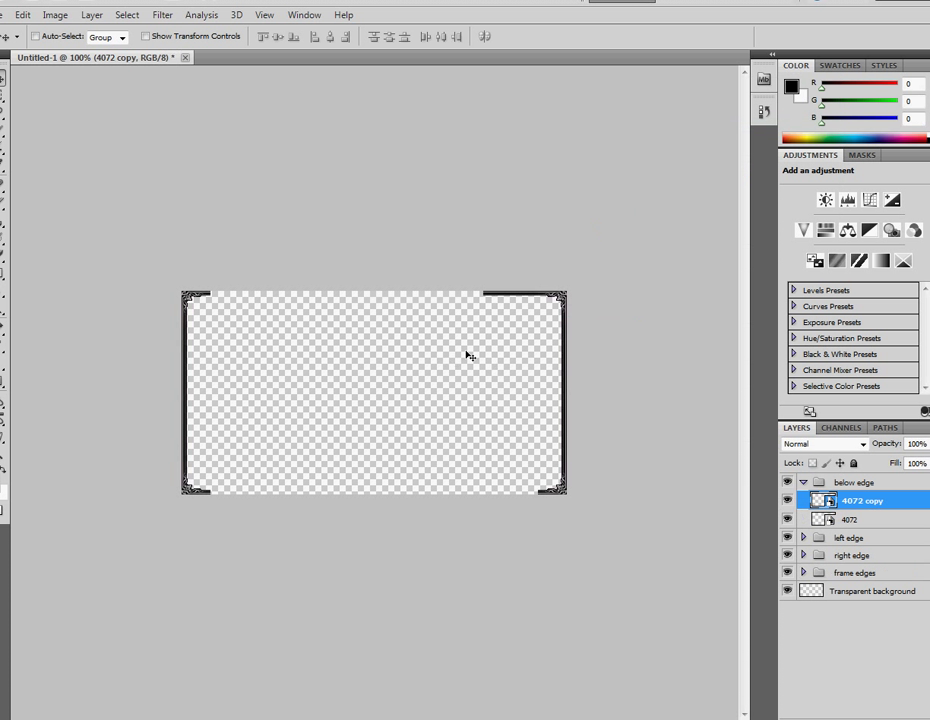
drag(501, 296, 452, 296)
right_click(845, 500)
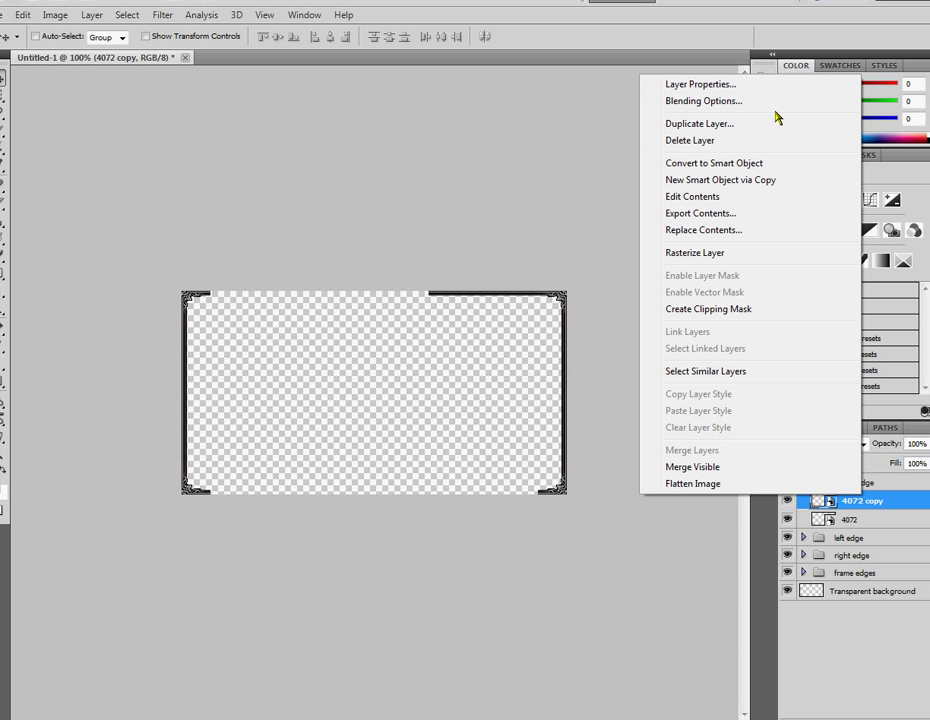
click(700, 124)
key(Return)
drag(453, 297, 398, 299)
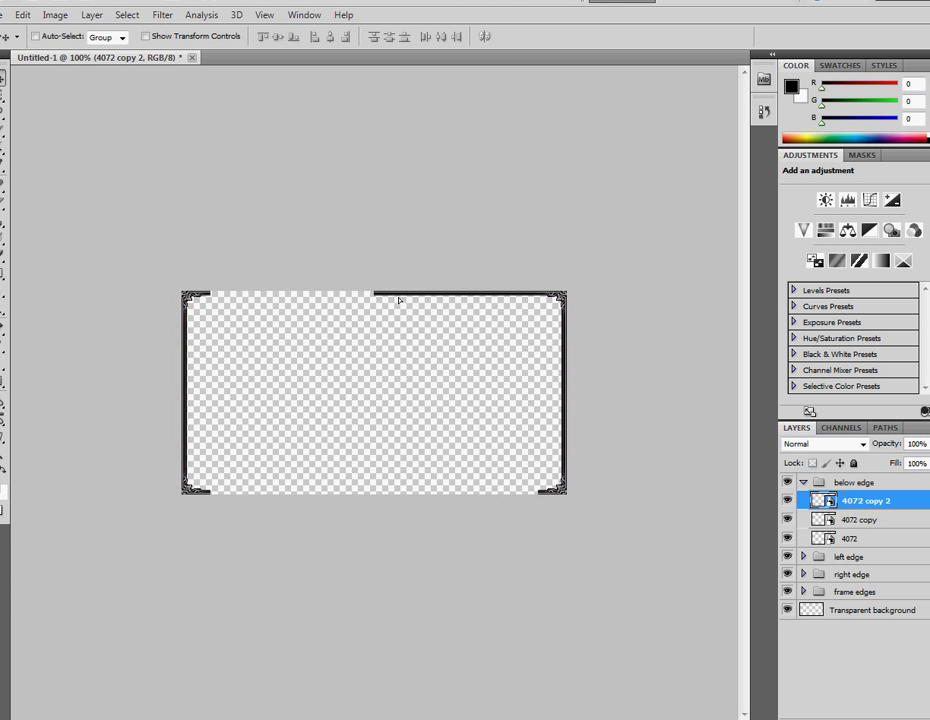
right_click(873, 531)
click(693, 133)
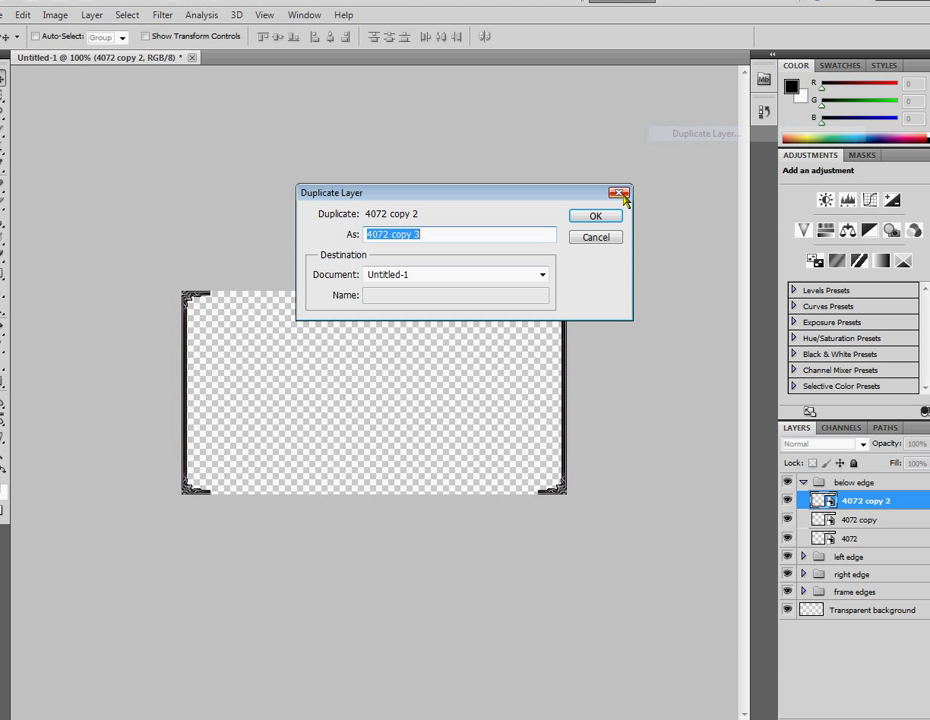
click(579, 219)
drag(401, 307, 353, 298)
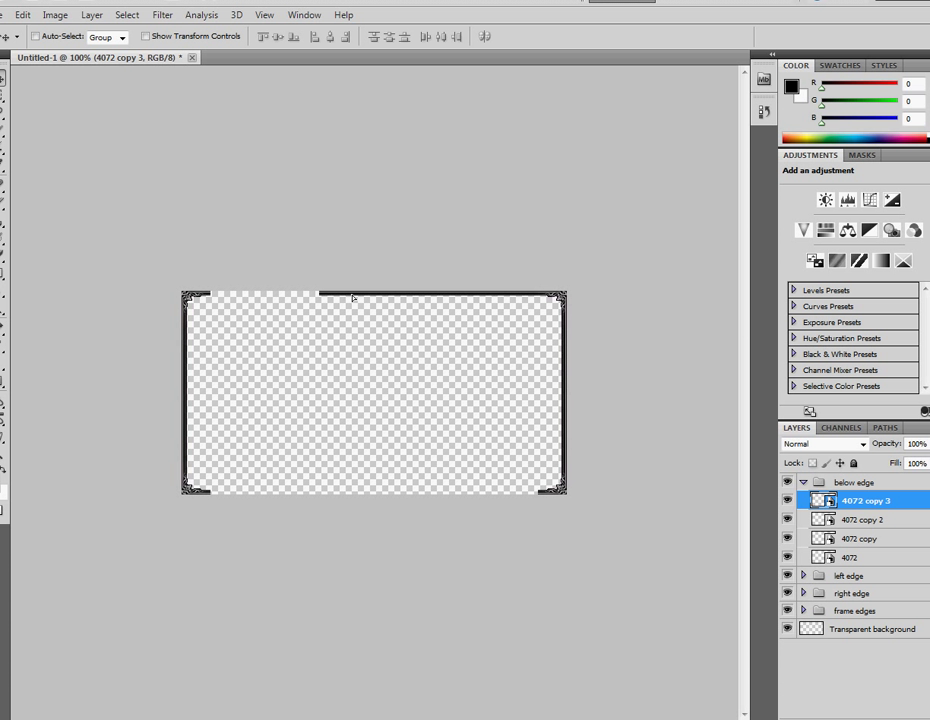
- Duplicate the three 4072 copies together, move them left to close the top edge's gap, and collapse the below edge group
shift+click(855, 522)
shift+click(858, 538)
right_click(858, 538)
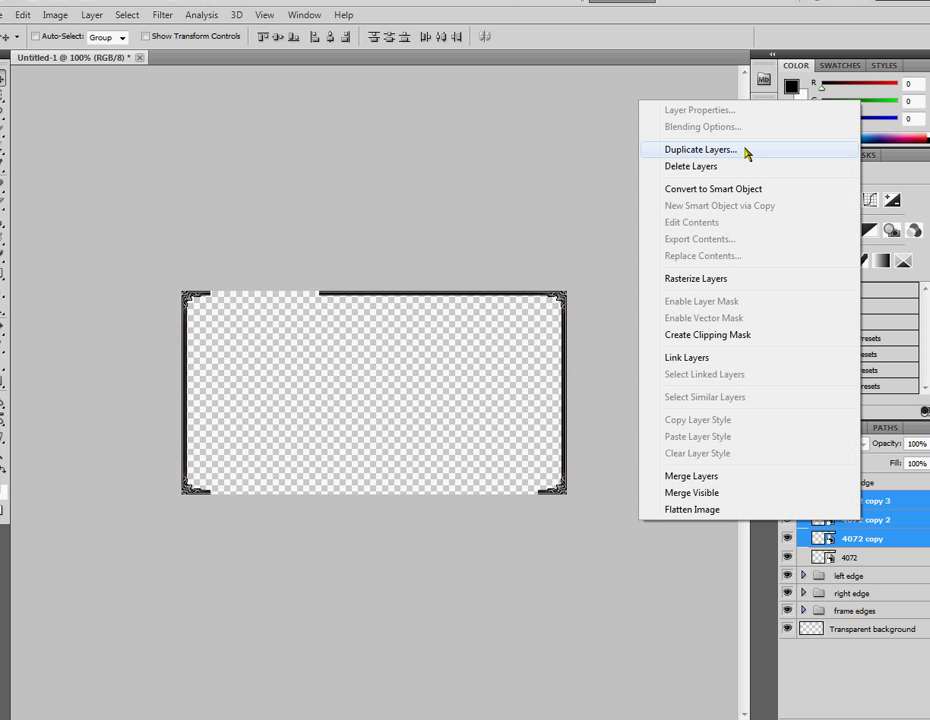
click(740, 150)
click(595, 277)
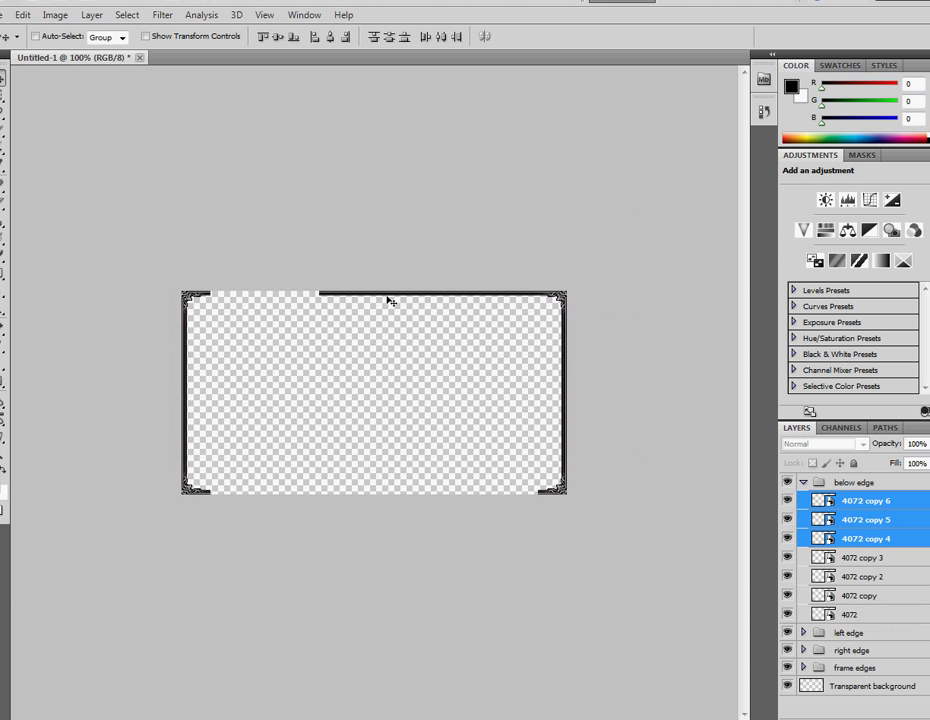
drag(389, 304, 279, 304)
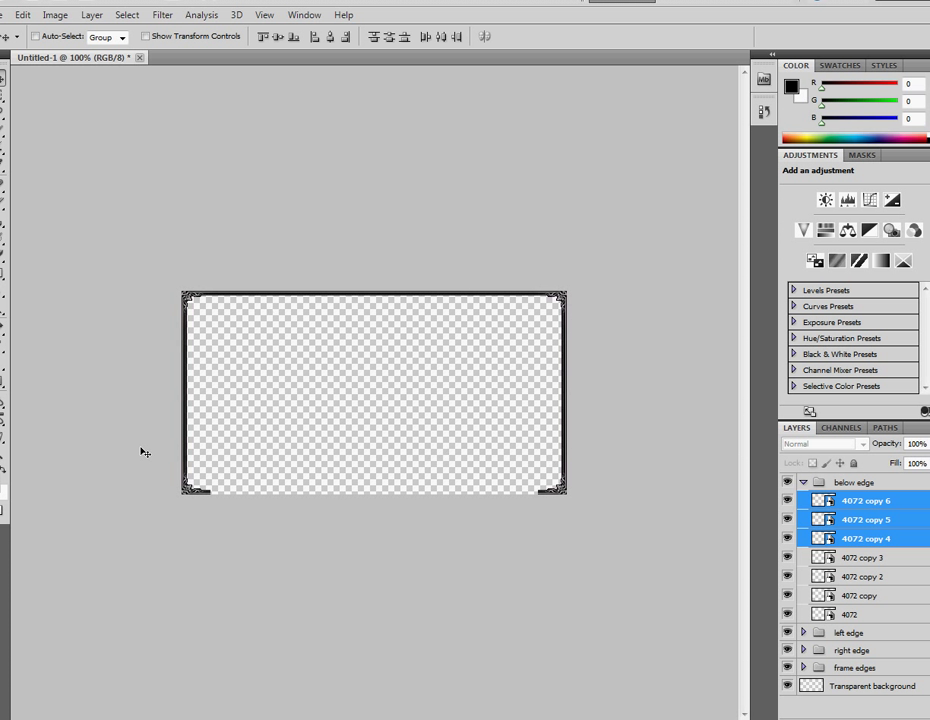
key(alt+Tab)
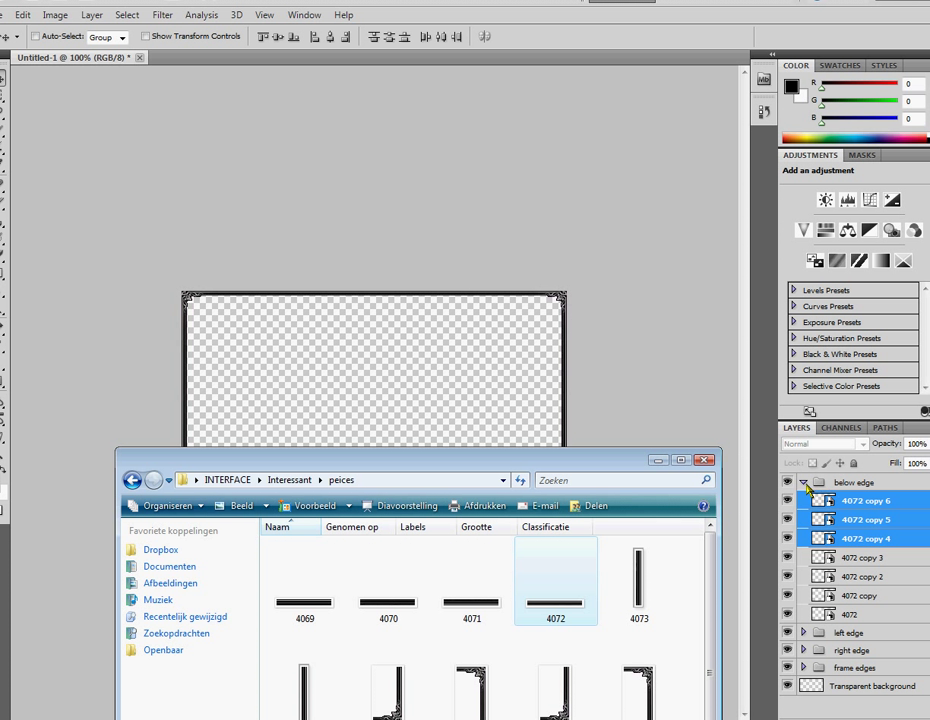
click(804, 484)
click(804, 484)
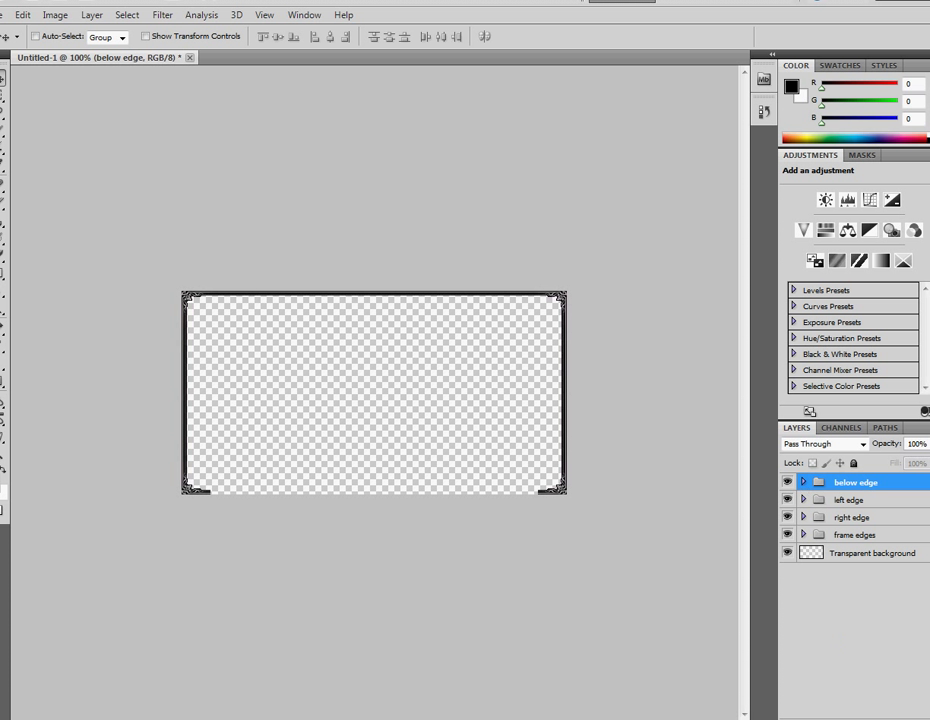
- Rename the group holding the top bars to "upper edge" and create a new layer group named "below edge"
key(ctrl+g)
double_click(845, 484)
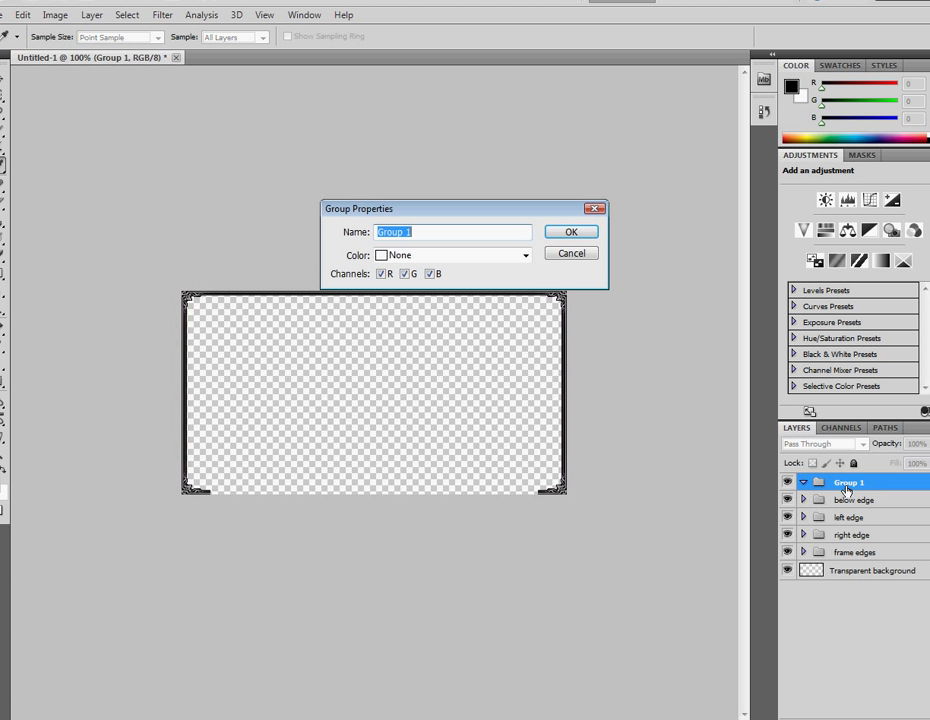
click(594, 208)
key(v)
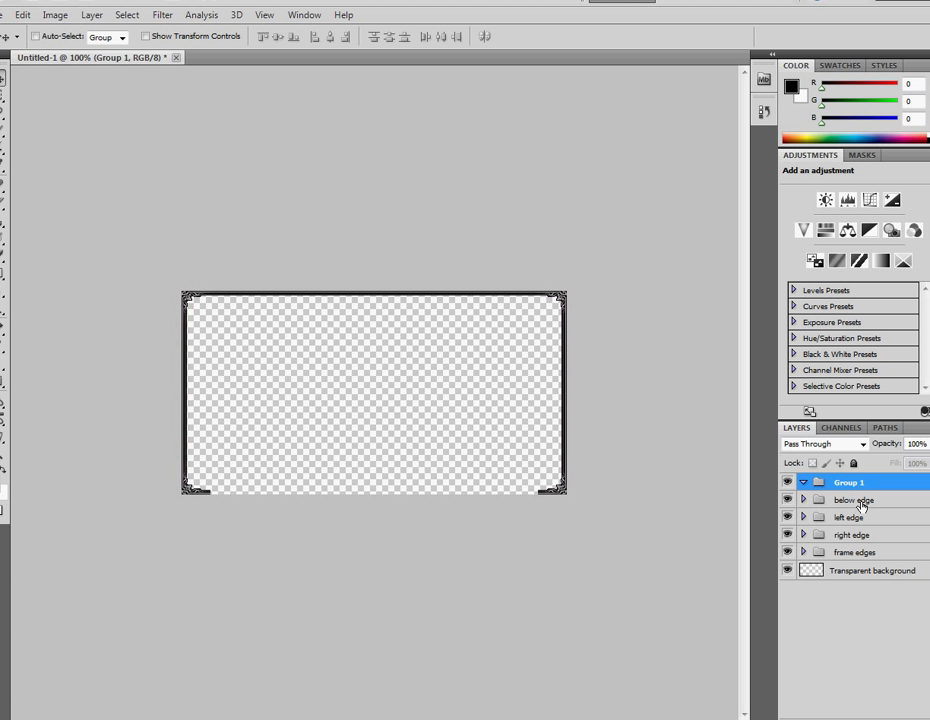
double_click(850, 499)
click(860, 504)
drag(857, 504, 836, 503)
text(upper)
key(Return)
double_click(846, 484)
text(below edge)
key(Return)
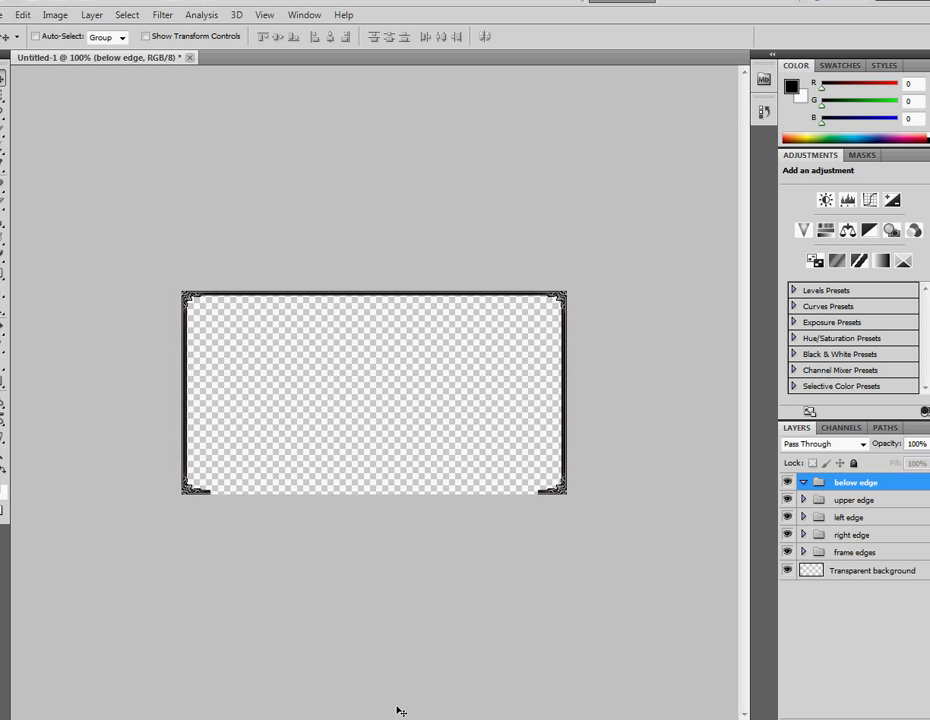
- Place sprite 4072 rotated 180°, fitted beside the lower-right corner along the bottom edge, and put its layer into the below edge group
key(alt+Tab)
drag(556, 600, 450, 382)
click(365, 36)
text(180)
key(Return)
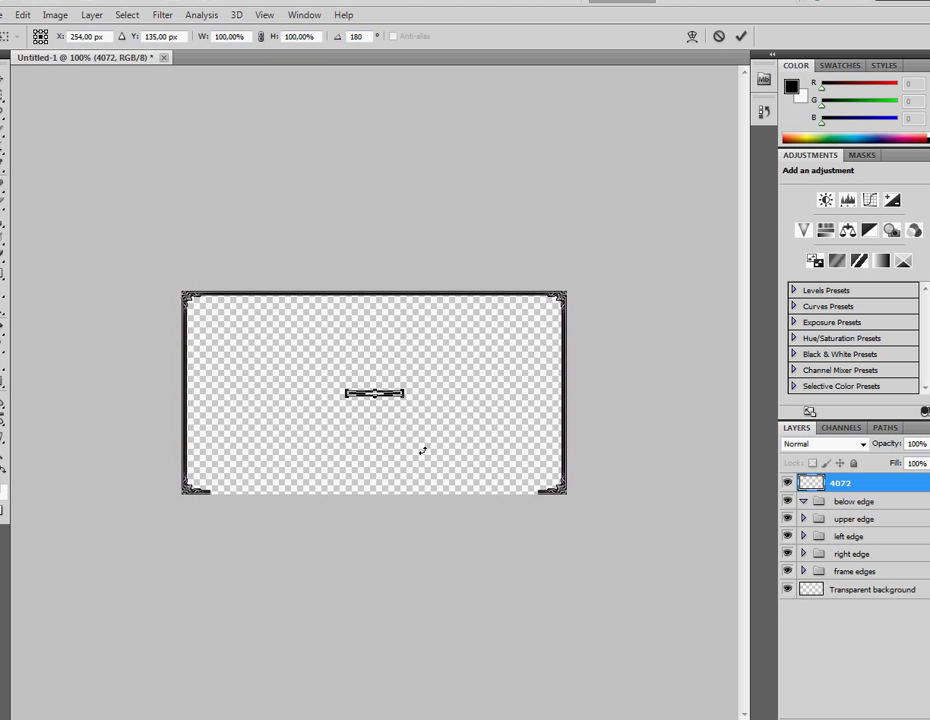
right_click(392, 399)
click(410, 409)
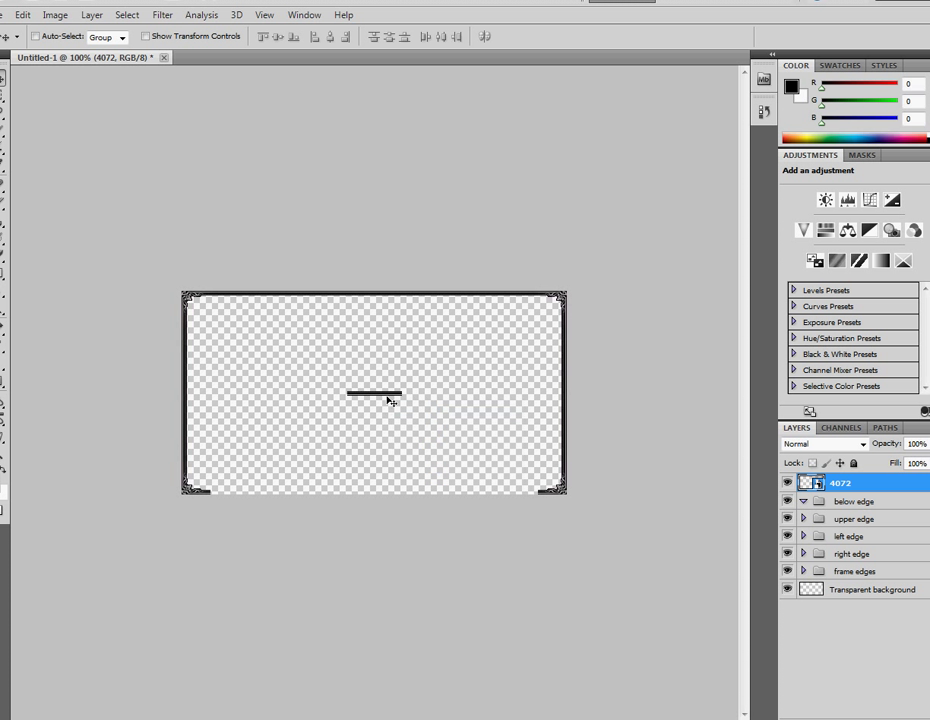
drag(387, 398, 519, 493)
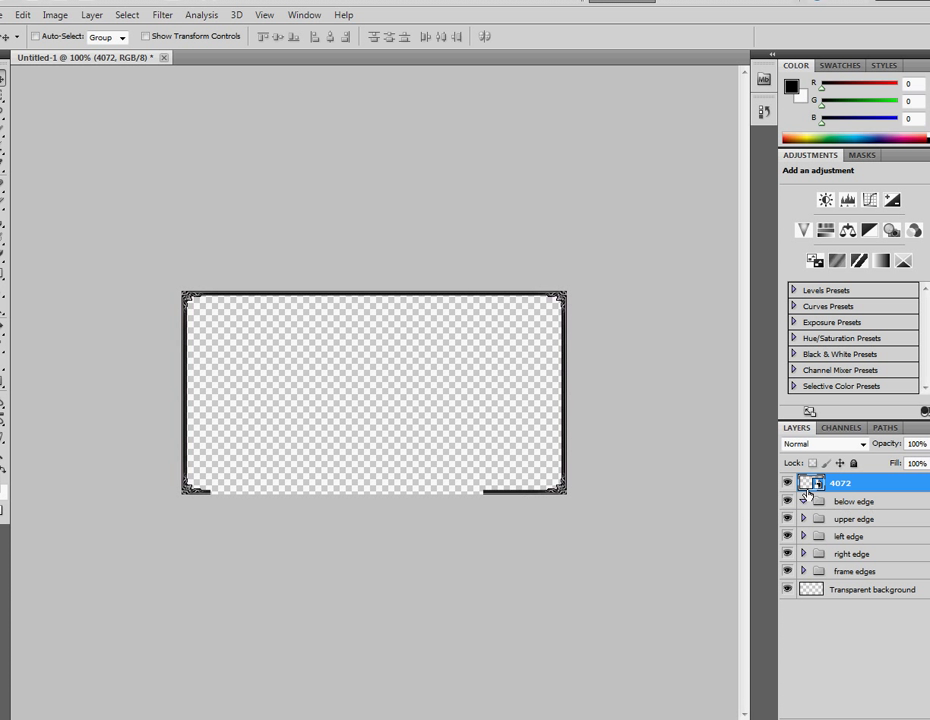
mouse_move(848, 484)
mouse_down()
mouse_move(866, 515)
mouse_move(855, 502)
mouse_up()
- Duplicate the bottom 4072 bar, then duplicate both bars together, extending the row leftward along the frame's bottom edge
right_click(815, 494)
click(666, 132)
click(591, 216)
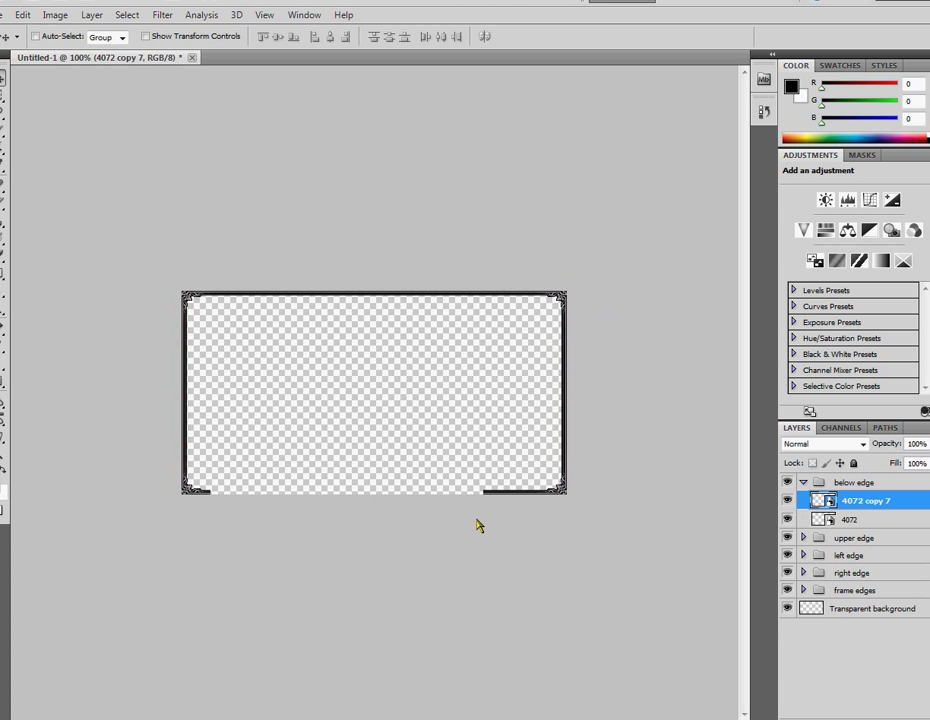
drag(490, 492, 455, 494)
shift+click(840, 520)
right_click(822, 522)
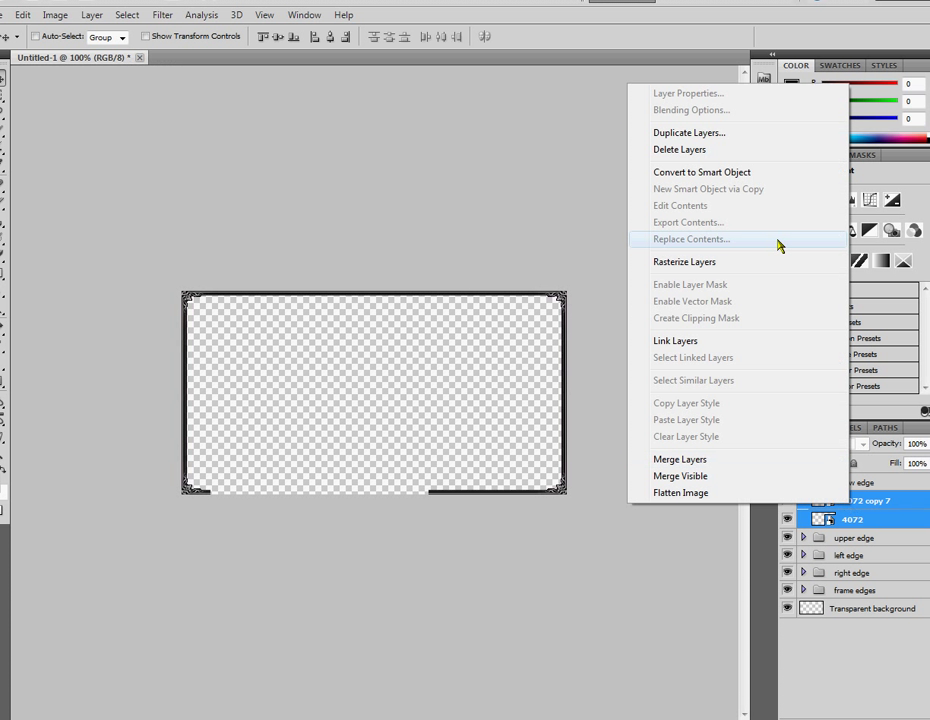
click(685, 132)
drag(472, 498, 361, 496)
- Duplicate all four bottom 4072 bars together and move the copies left to close the gap before the lower-left corner
shift+click(886, 538)
shift+click(886, 557)
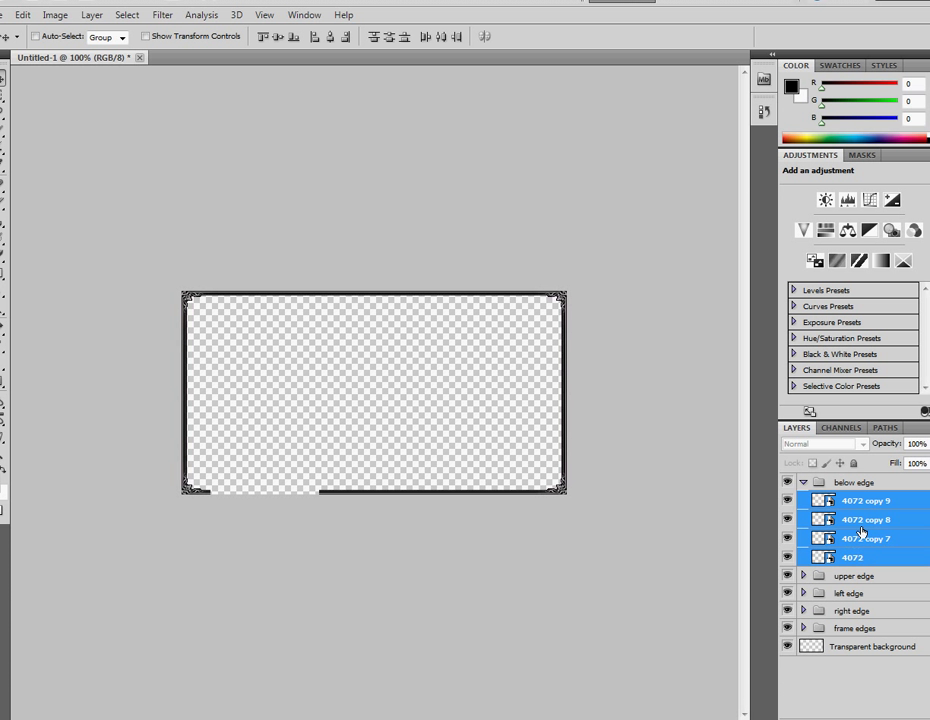
right_click(886, 531)
click(700, 153)
key(Return)
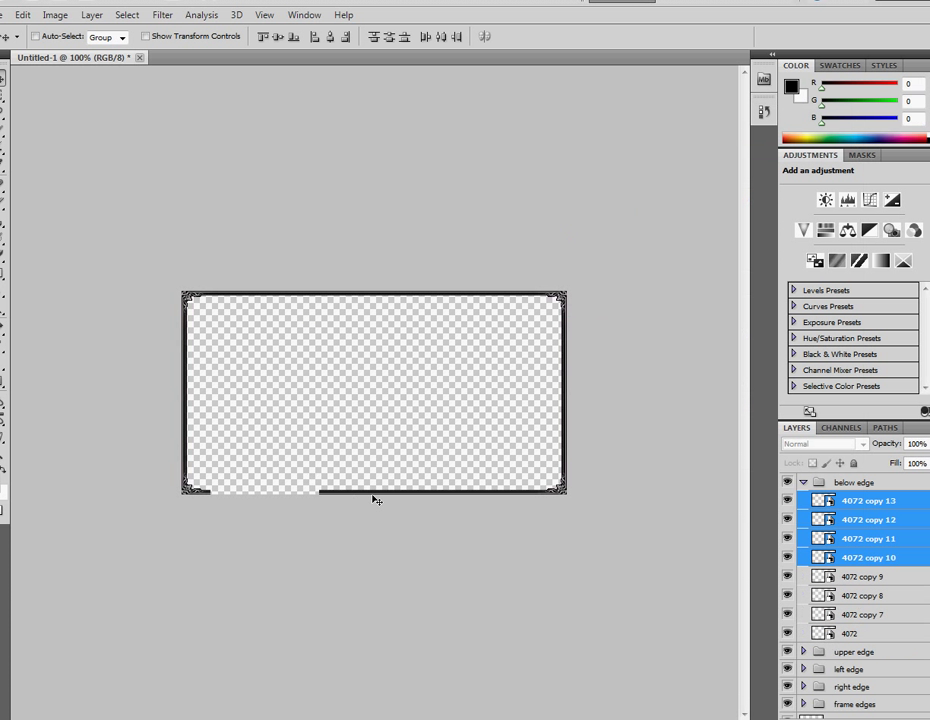
drag(355, 499, 307, 495)
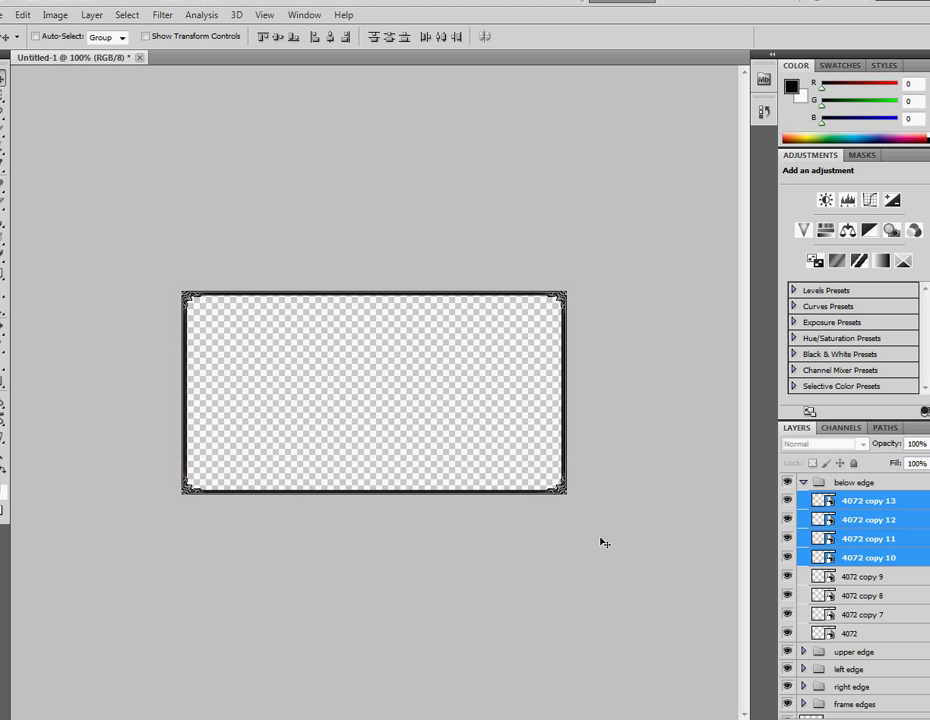
click(4, 14)
click(427, 205)
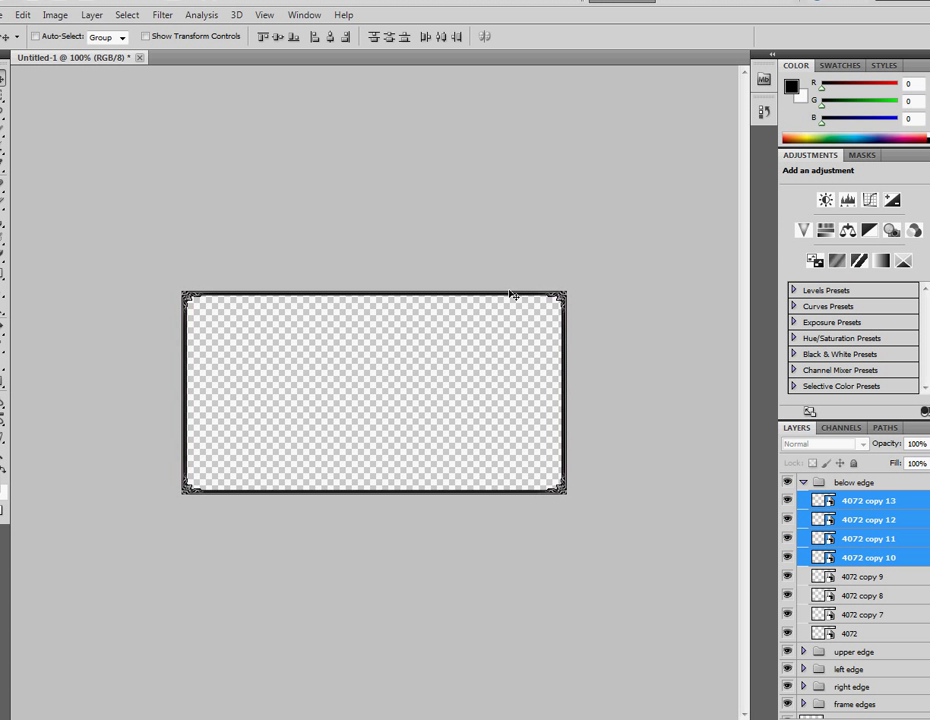
- Switch to the peices folder, place the plain brown texture image into the document, and move it to the frame's lower-right corner
key(alt+Tab)
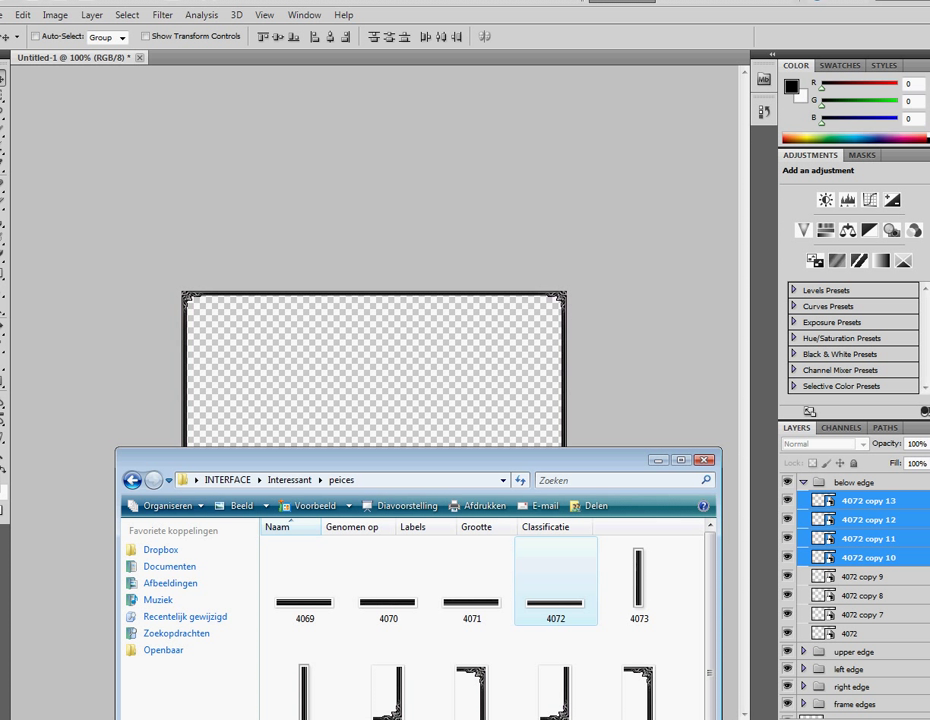
drag(619, 463, 813, 209)
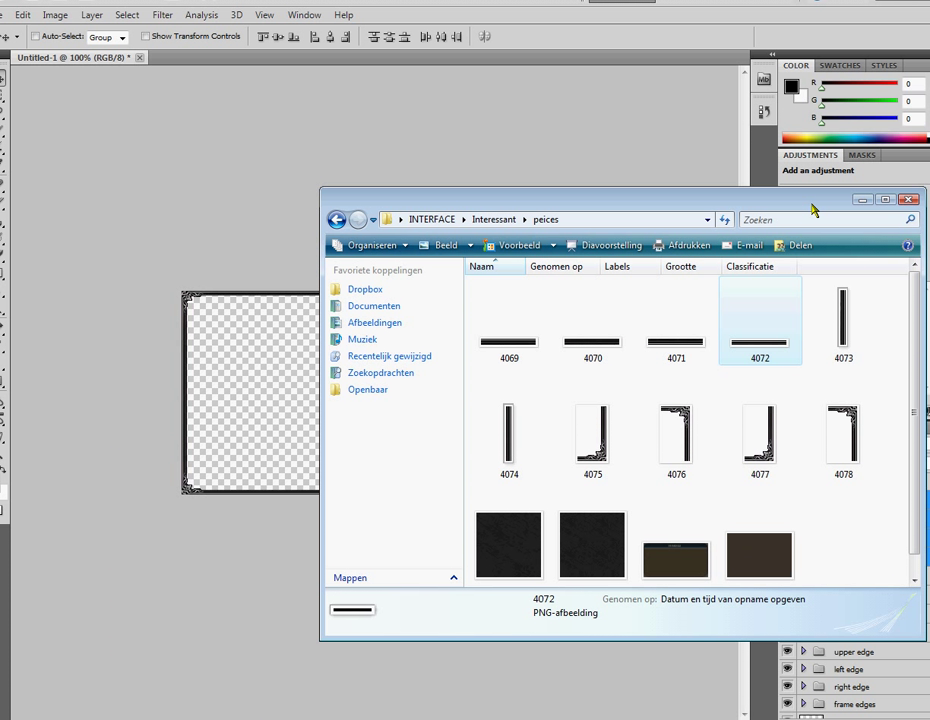
click(876, 543)
drag(913, 540, 914, 566)
drag(785, 556, 243, 434)
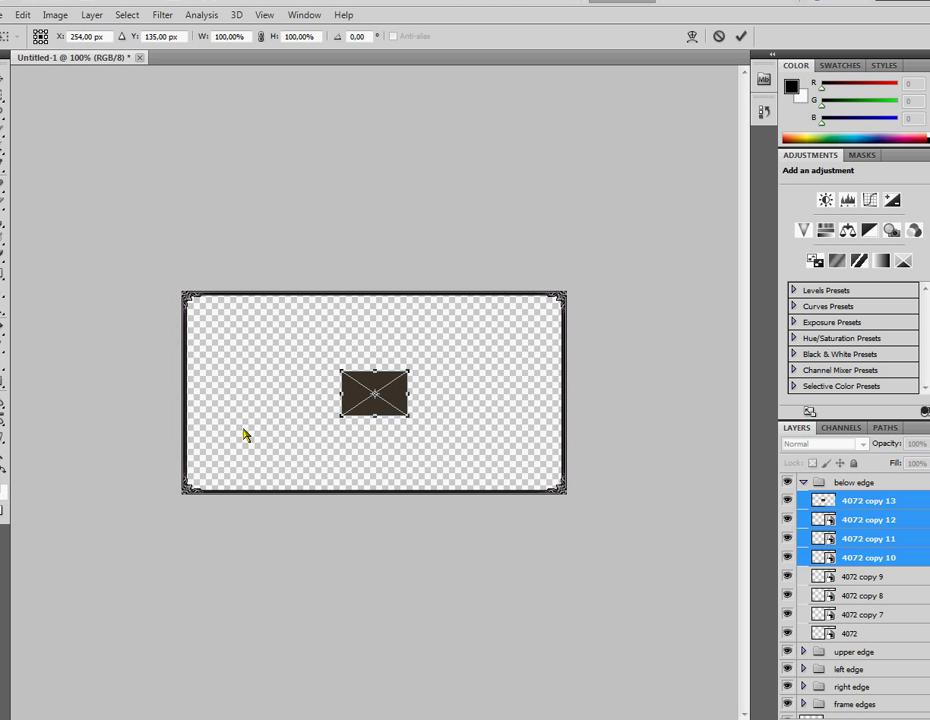
right_click(378, 391)
click(412, 398)
drag(382, 409, 539, 481)
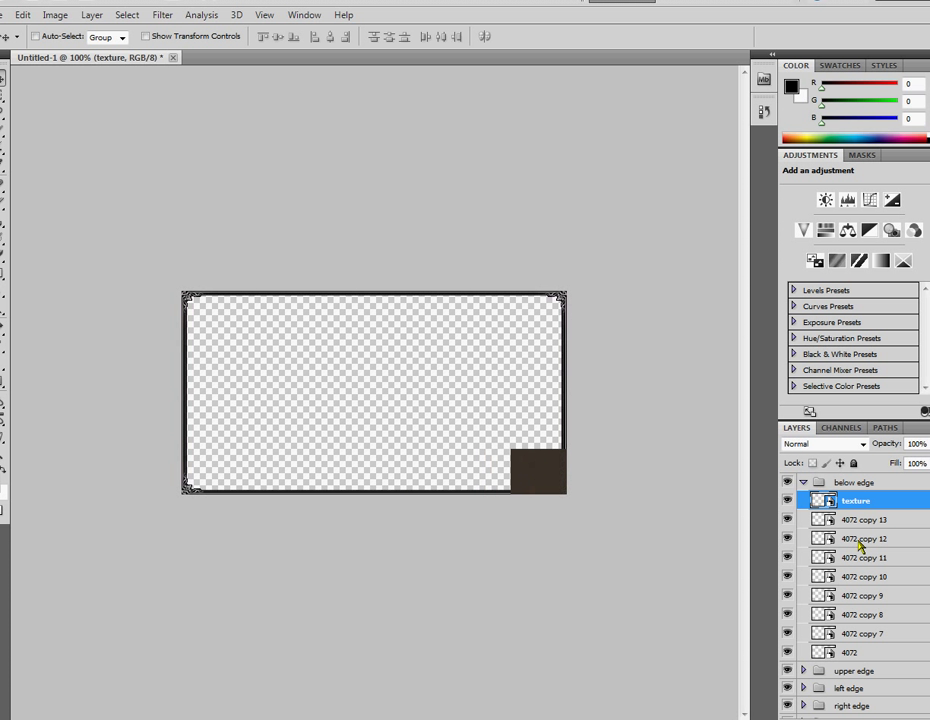
- Move the texture layer out of the below edge group to just above Transparent background, and fit the tile inside the frame's lower-right corner
drag(849, 506, 860, 485)
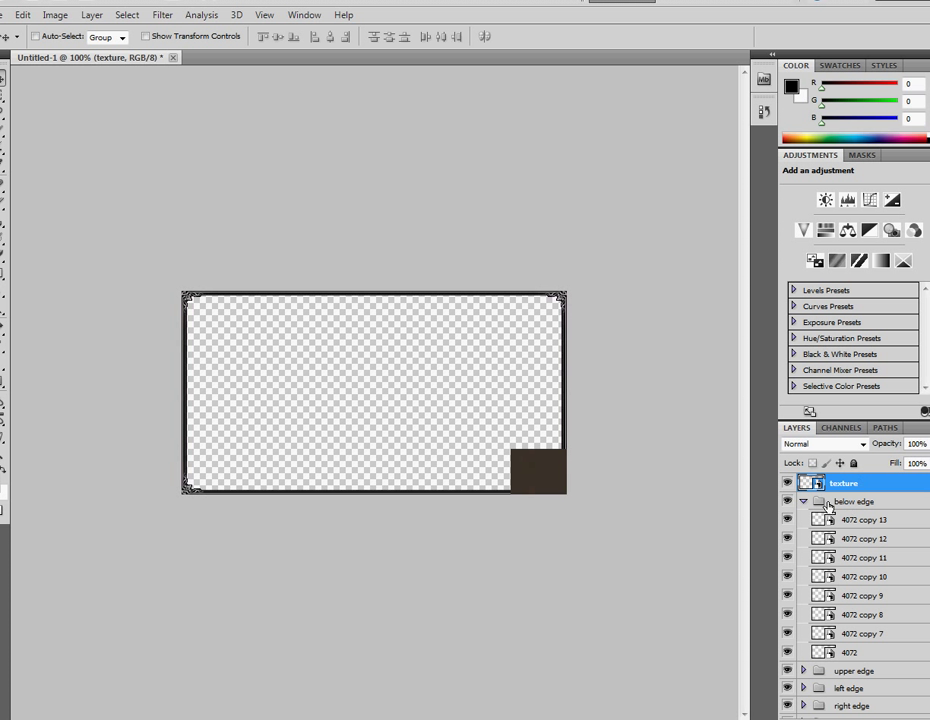
click(818, 502)
click(805, 501)
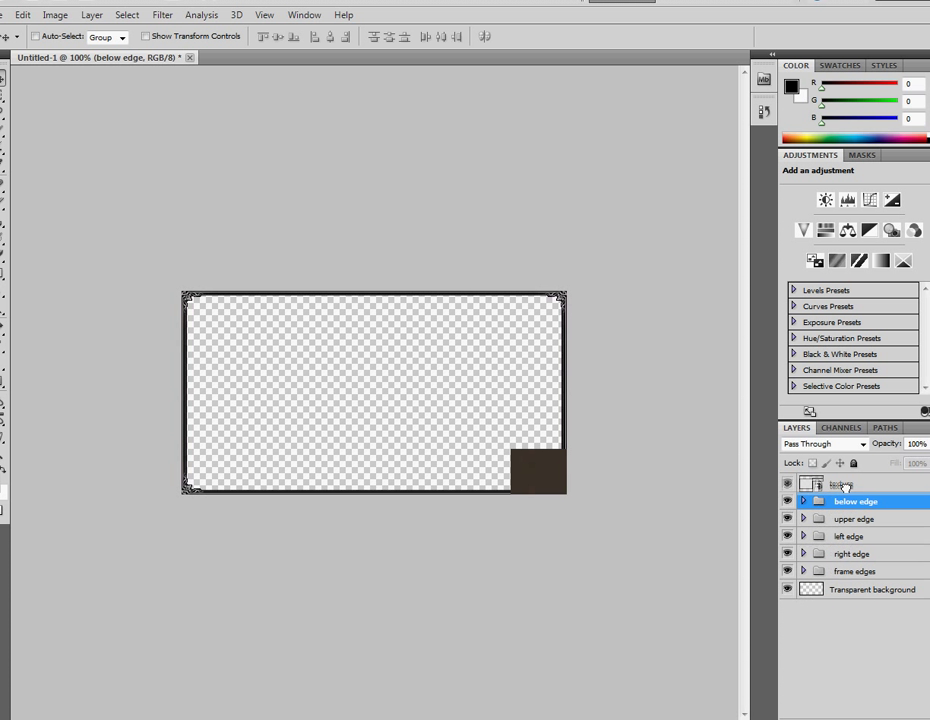
click(843, 484)
click(843, 519)
click(843, 554)
click(844, 571)
click(845, 590)
click(858, 486)
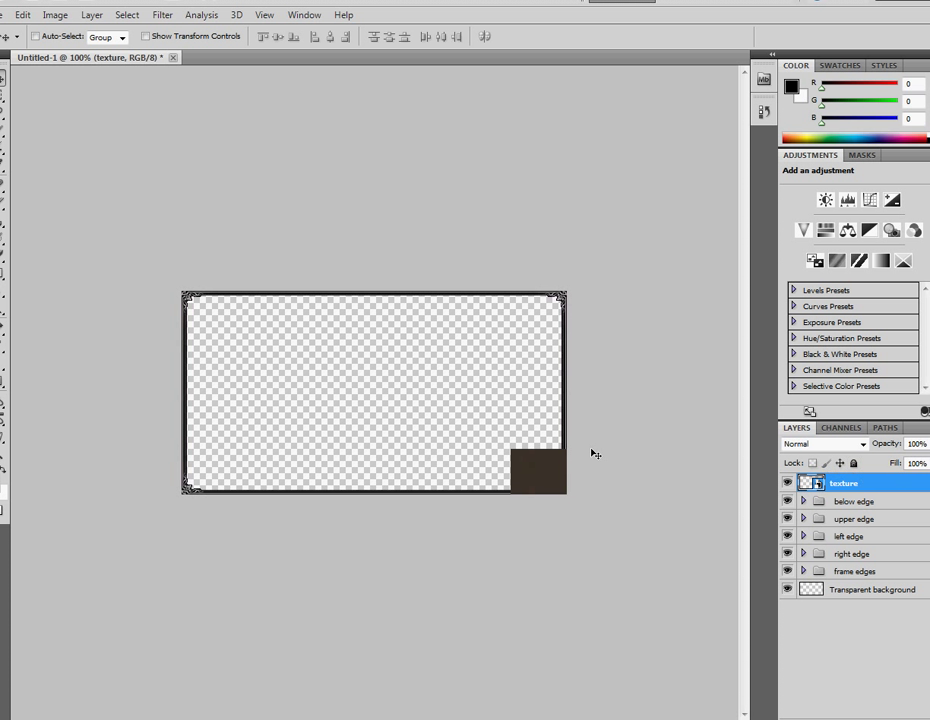
mouse_move(549, 479)
mouse_down()
mouse_move(569, 393)
mouse_move(531, 469)
mouse_move(543, 479)
mouse_up()
drag(841, 487, 841, 590)
mouse_move(540, 472)
mouse_down()
mouse_move(536, 455)
mouse_move(525, 469)
mouse_move(502, 467)
mouse_move(528, 467)
mouse_up()
- Create a layer group named "Texture background" and put the texture layer into it
key(ctrl+g)
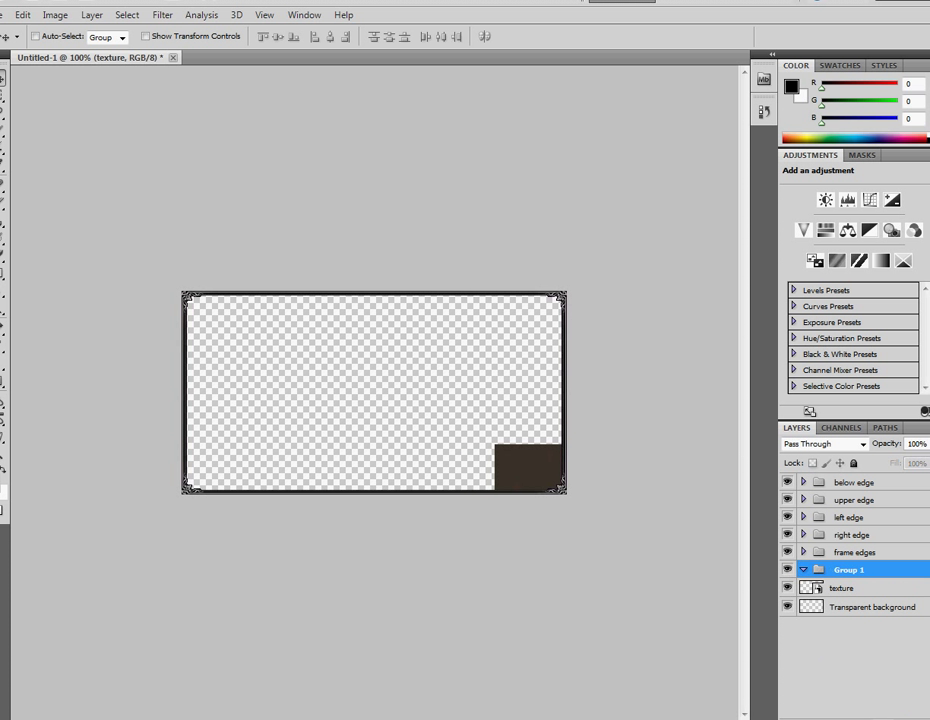
double_click(853, 572)
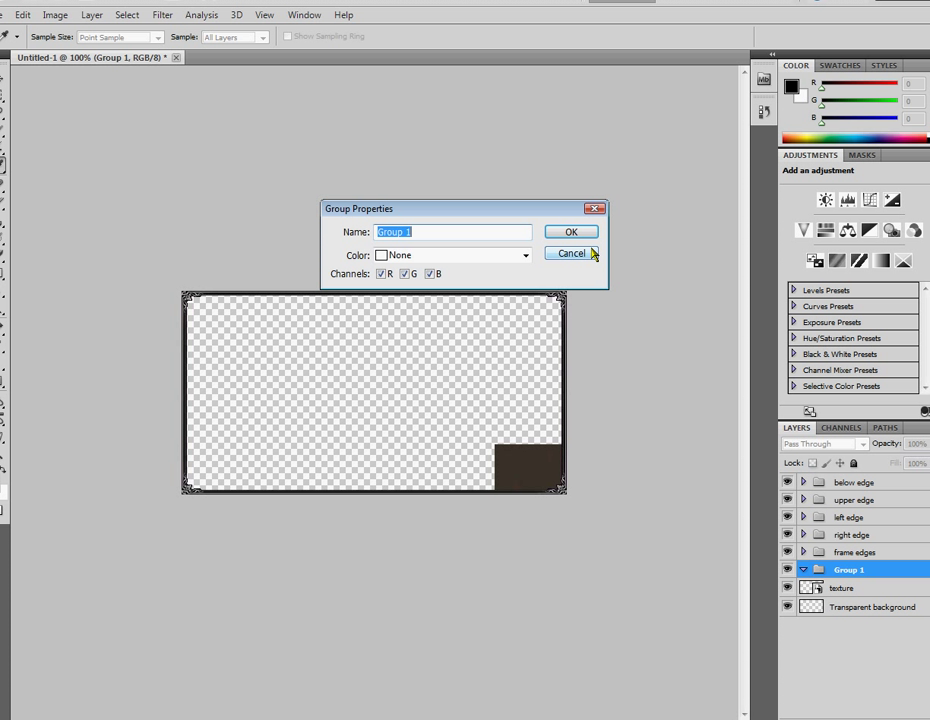
text(Texture background)
key(Return)
key(v)
drag(884, 589, 889, 572)
- Duplicate the texture tile and place the copy directly above the original along the frame's right edge
right_click(860, 588)
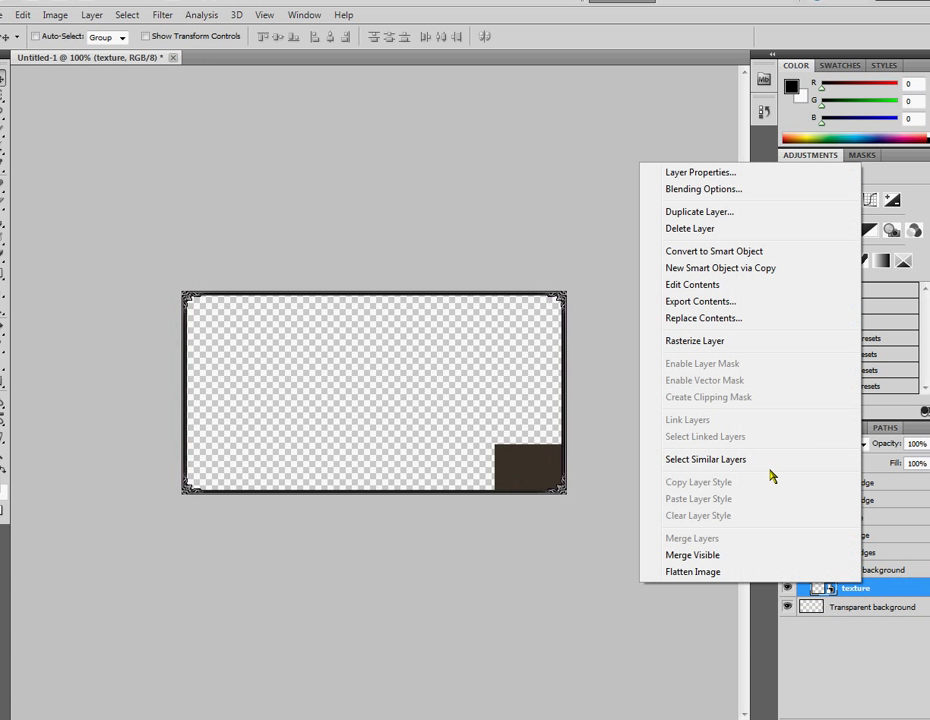
click(686, 212)
click(583, 220)
drag(538, 440, 536, 396)
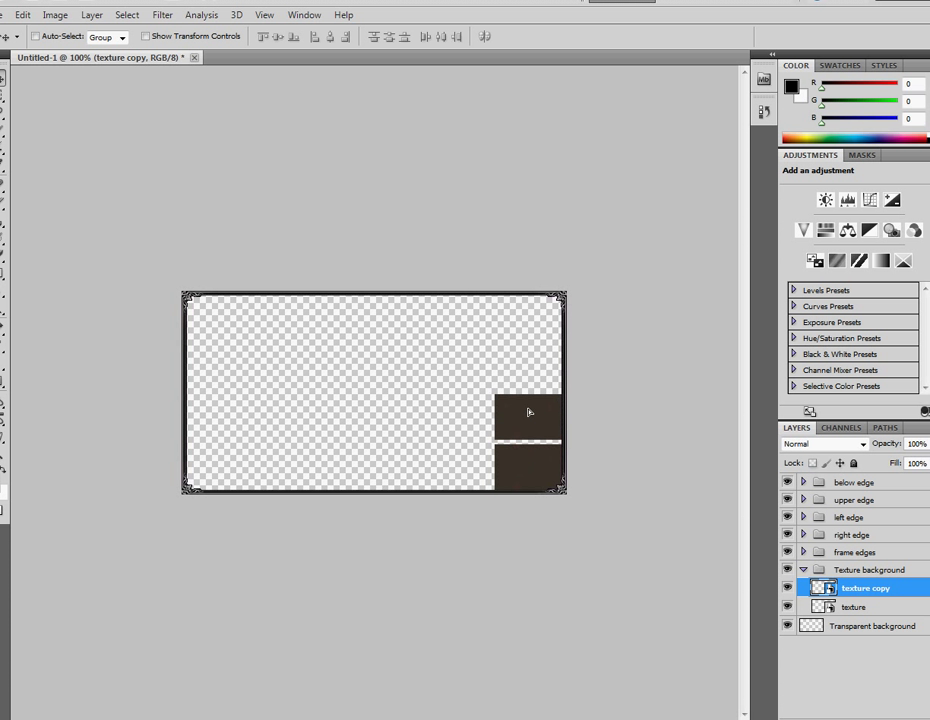
- Duplicate both texture tiles together and move the copies left so they adjoin the first column
shift+click(857, 607)
right_click(857, 607)
click(727, 243)
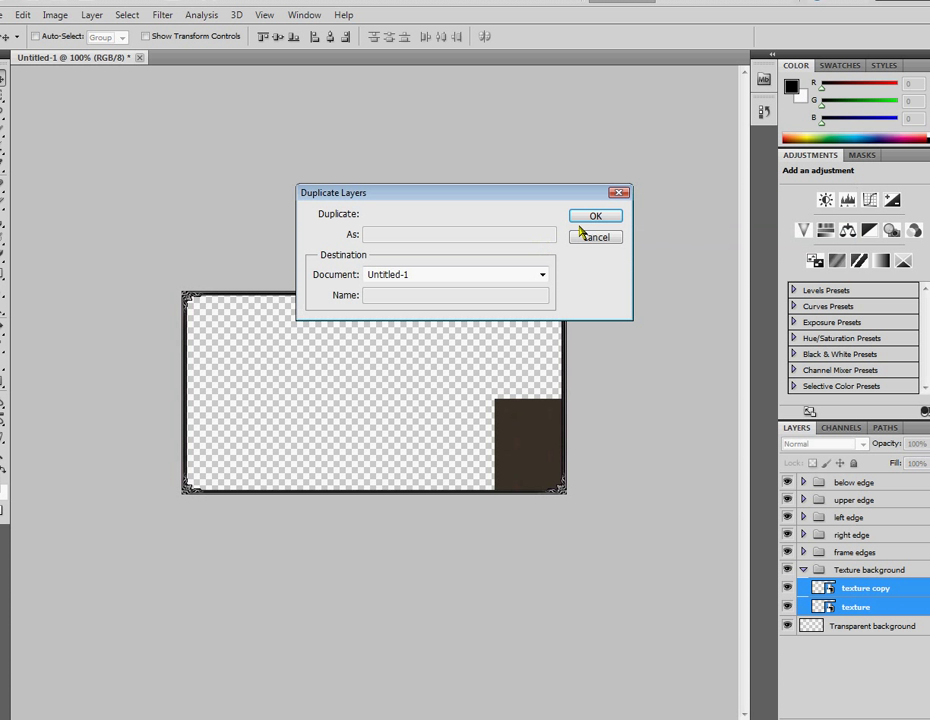
click(586, 224)
drag(543, 432, 476, 433)
- Duplicate the second column's two tiles and move the copies left to form a third column
right_click(865, 593)
click(679, 216)
click(598, 230)
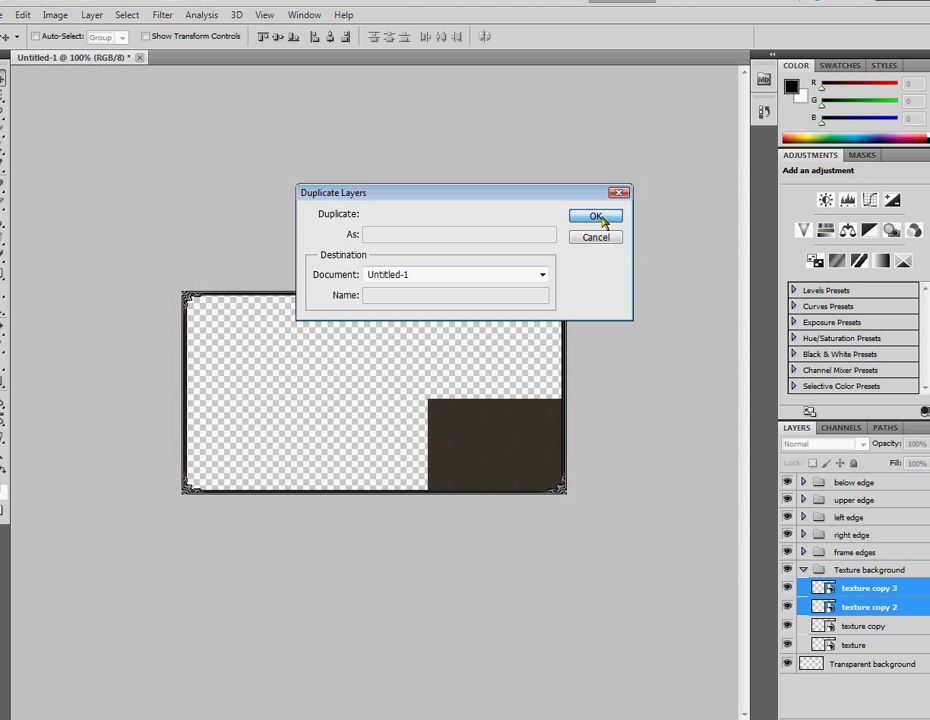
drag(498, 460, 428, 458)
- Duplicate all six texture tiles together and move the copies up to sit directly above the existing block
shift+click(878, 625)
shift+click(866, 645)
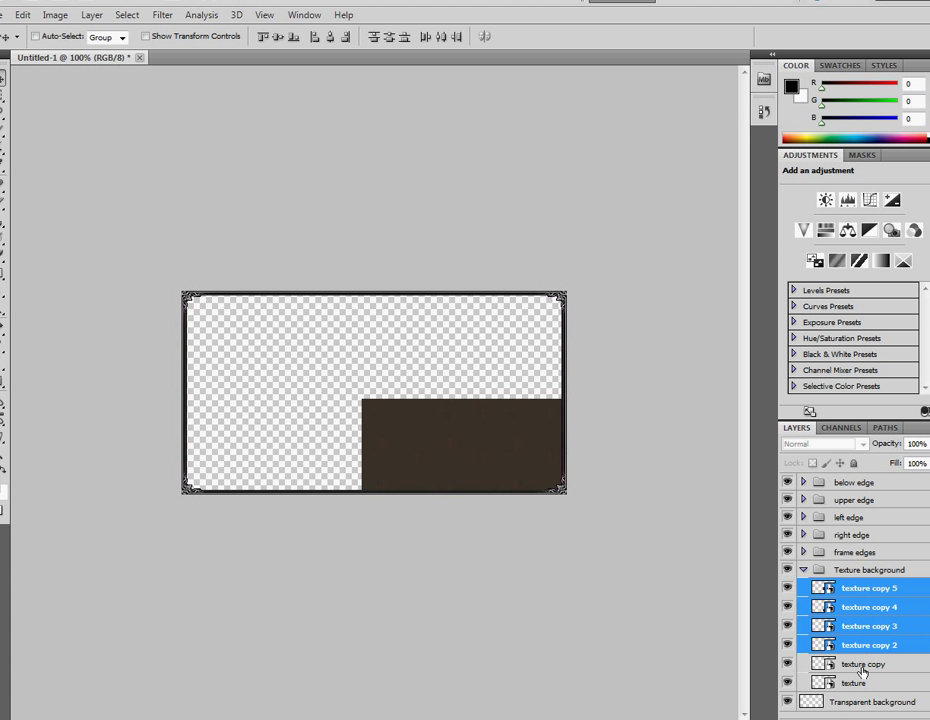
shift+click(866, 664)
shift+click(862, 683)
right_click(855, 600)
click(670, 253)
click(596, 216)
drag(483, 443, 482, 349)
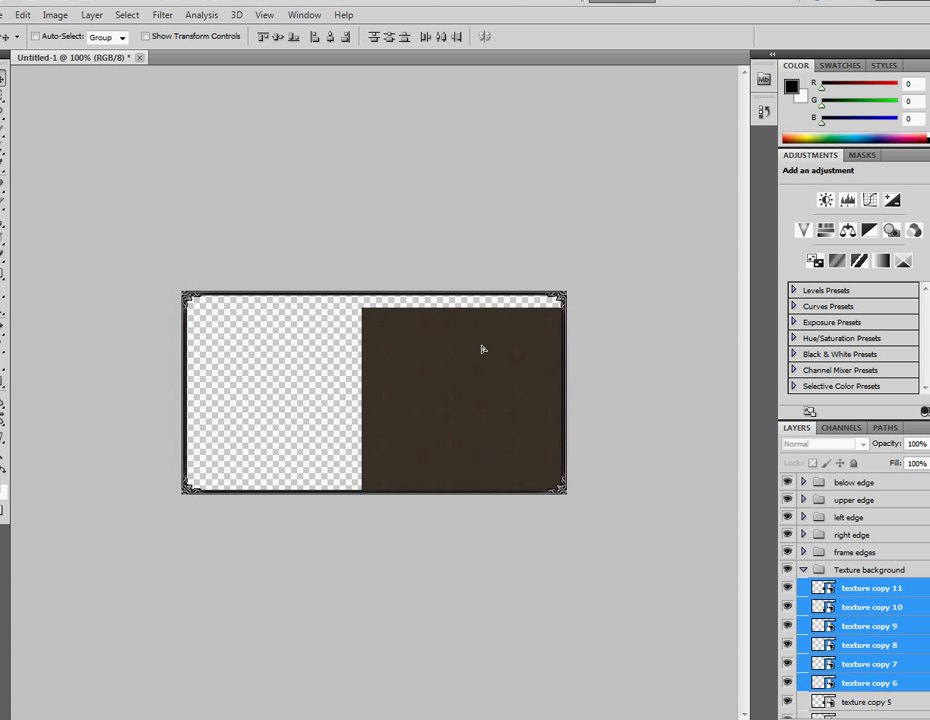
- Duplicate the upper six-tile block and move the copies left to cover the area up to the frame's left edge
right_click(876, 651)
click(680, 274)
click(594, 215)
drag(474, 388, 284, 378)
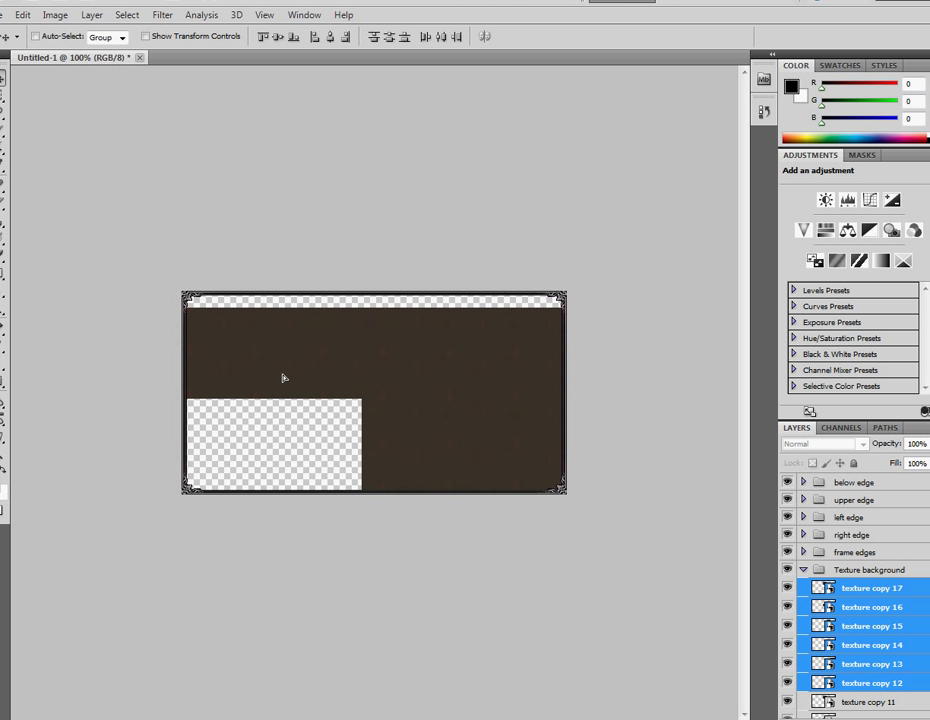
- Duplicate the upper-left six-tile block and move the copies down over the empty lower-left area
right_click(882, 589)
click(742, 224)
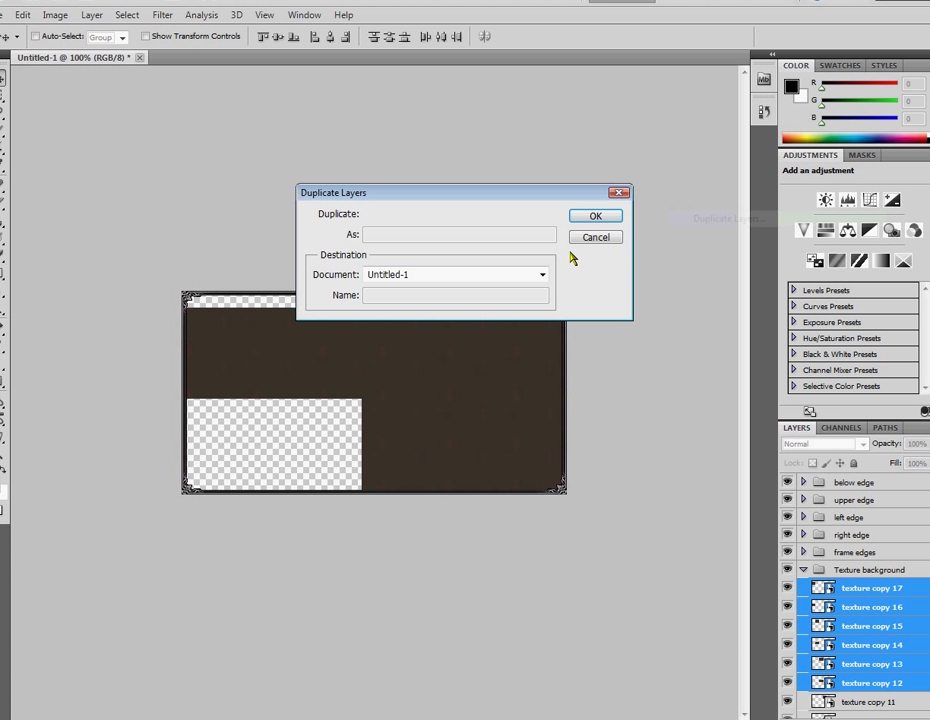
click(590, 214)
drag(369, 356, 365, 434)
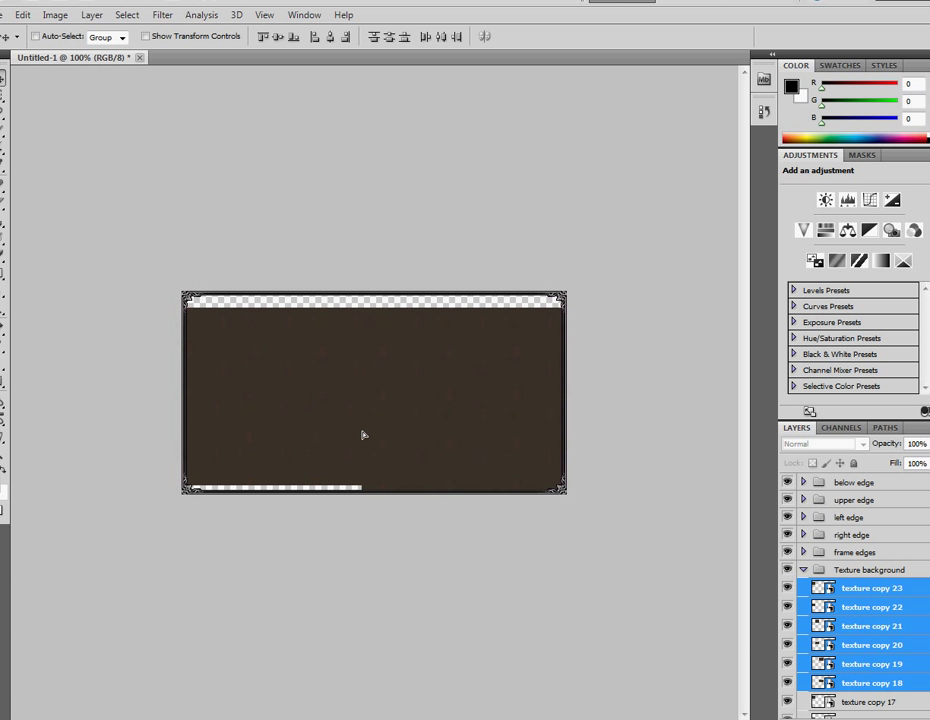
- Duplicate a single texture tile and move the copy into the lower-left corner to cover part of the bottom gap
click(866, 594)
right_click(866, 592)
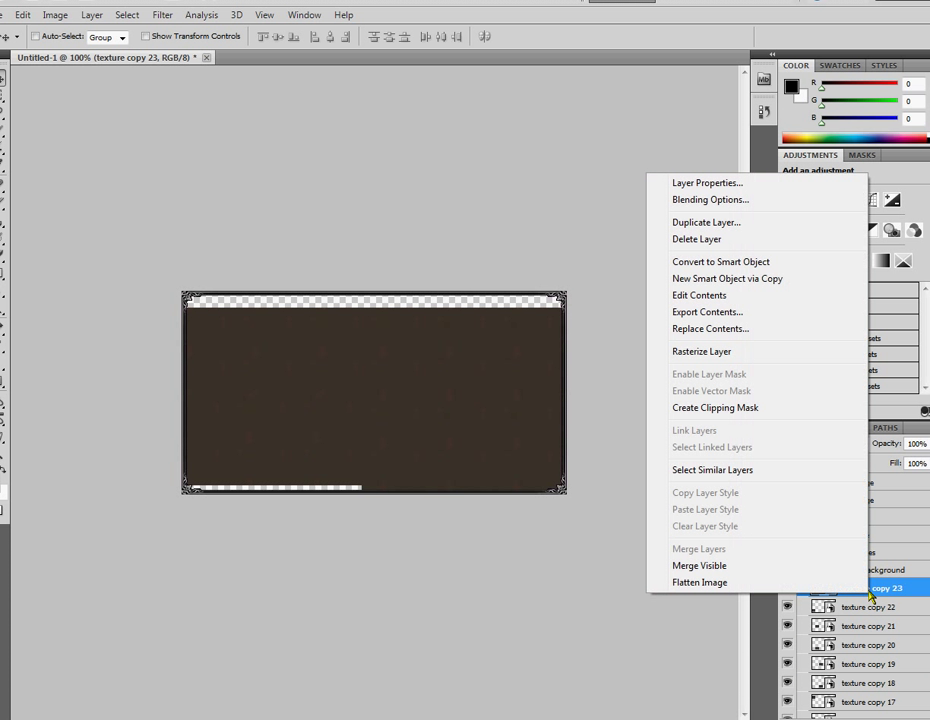
click(706, 222)
click(608, 216)
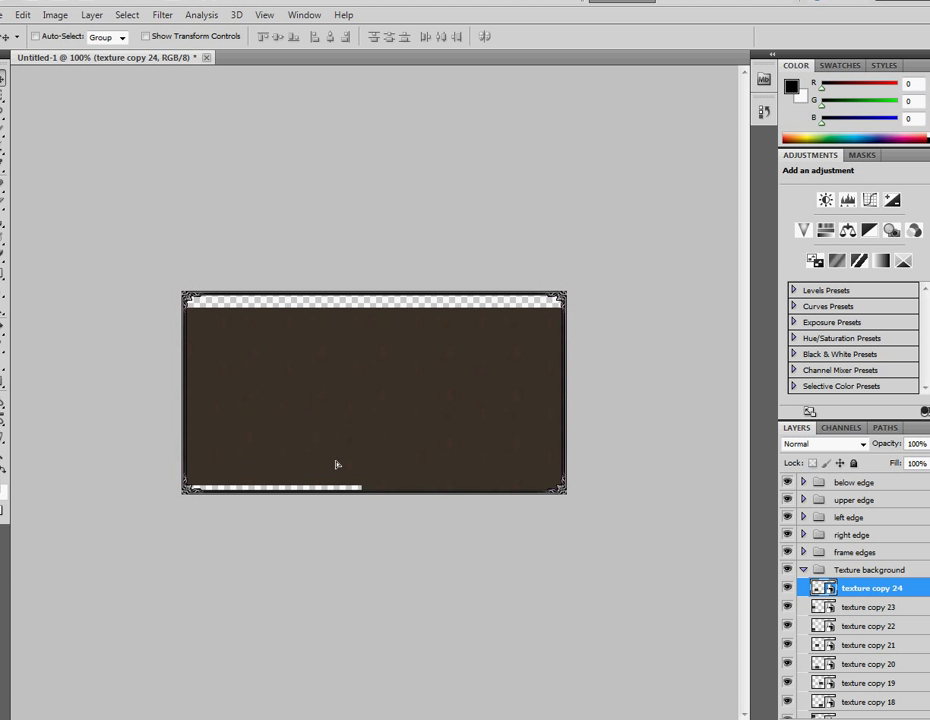
drag(337, 477, 200, 492)
- Duplicate texture copy 22, 23 and 24 together for filling the remaining gap along the bottom edge
shift+click(858, 625)
right_click(858, 625)
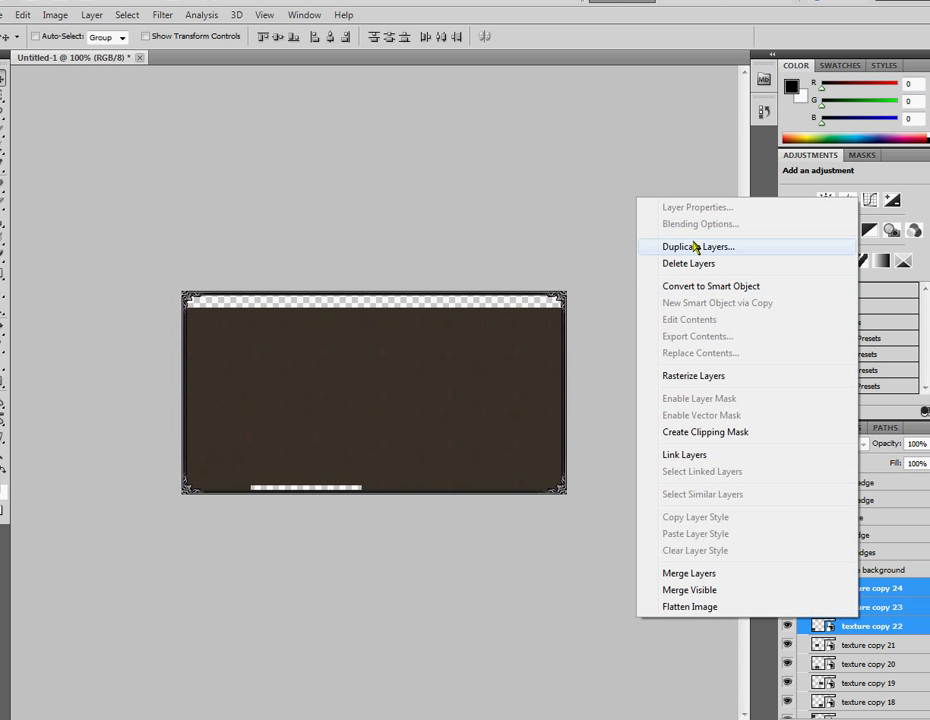
click(700, 247)
key(Return)
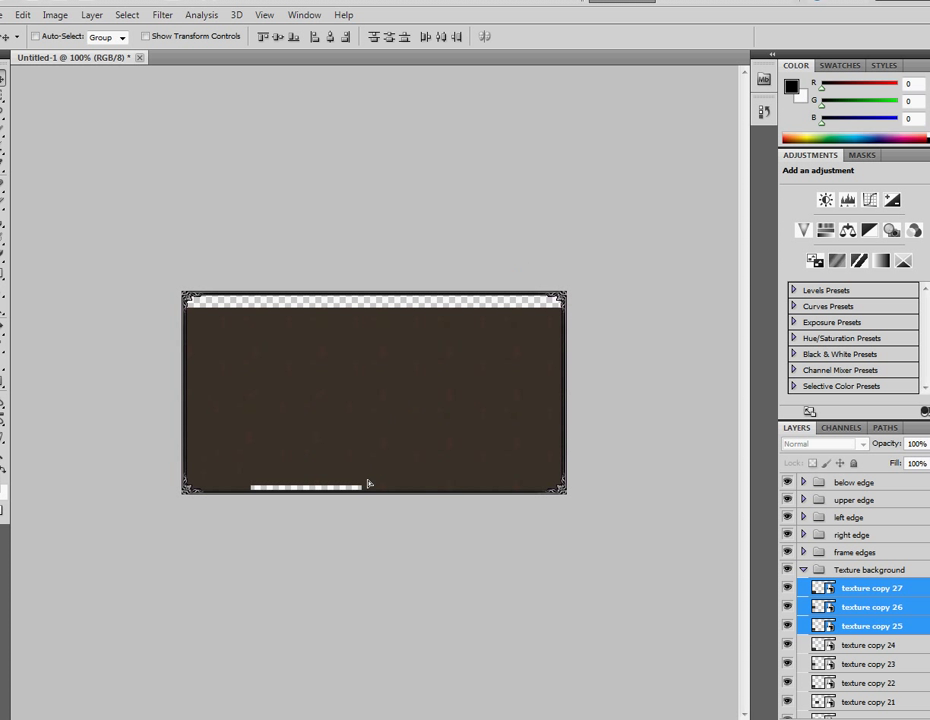